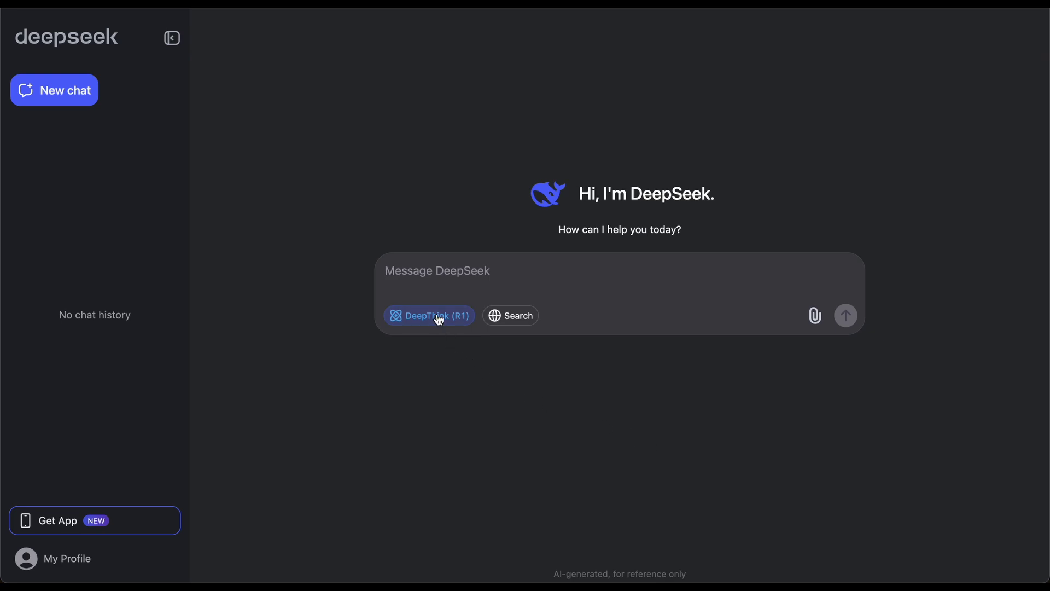
- Send DeepSeek a prompt for an epic HTML/CSS/JS website with insane front-page animations, ending 'Surprise me and make it so good'
left_click(518, 273)
type("writ")
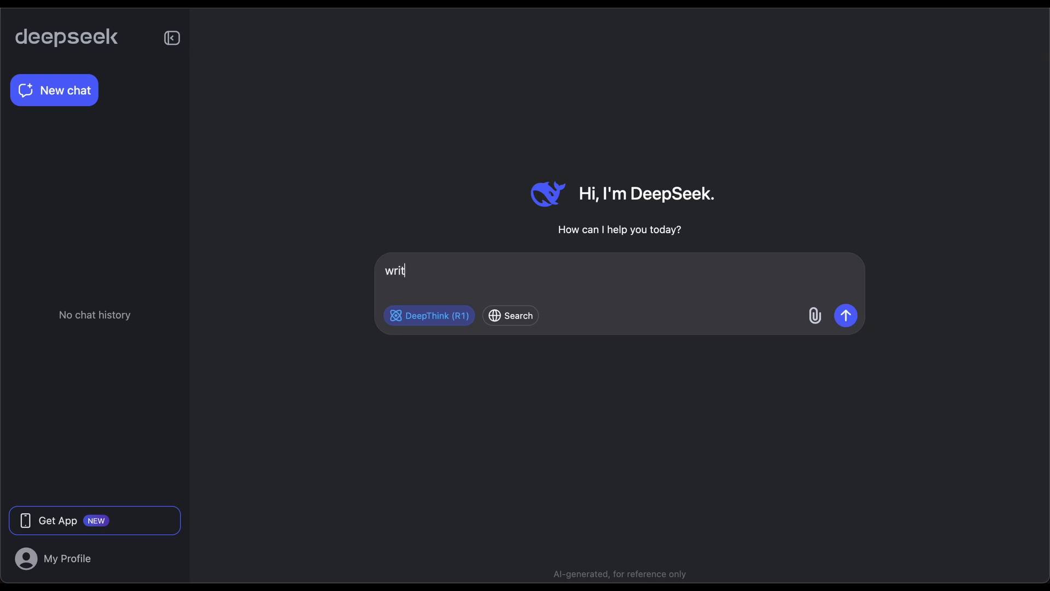
type("e code for a website")
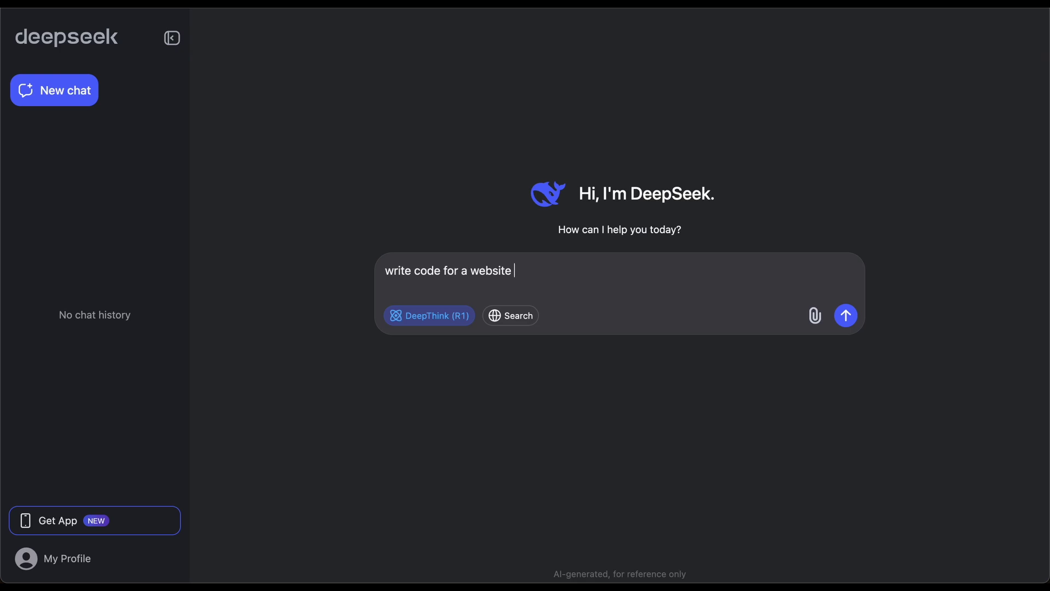
type("in html, css and js. ")
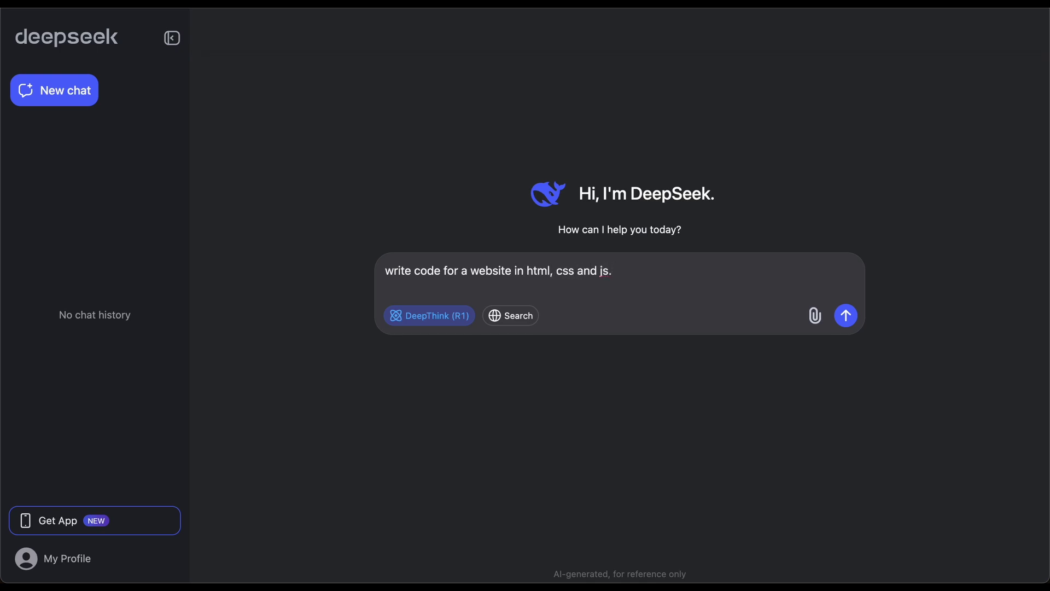
type("Make it an epic e")
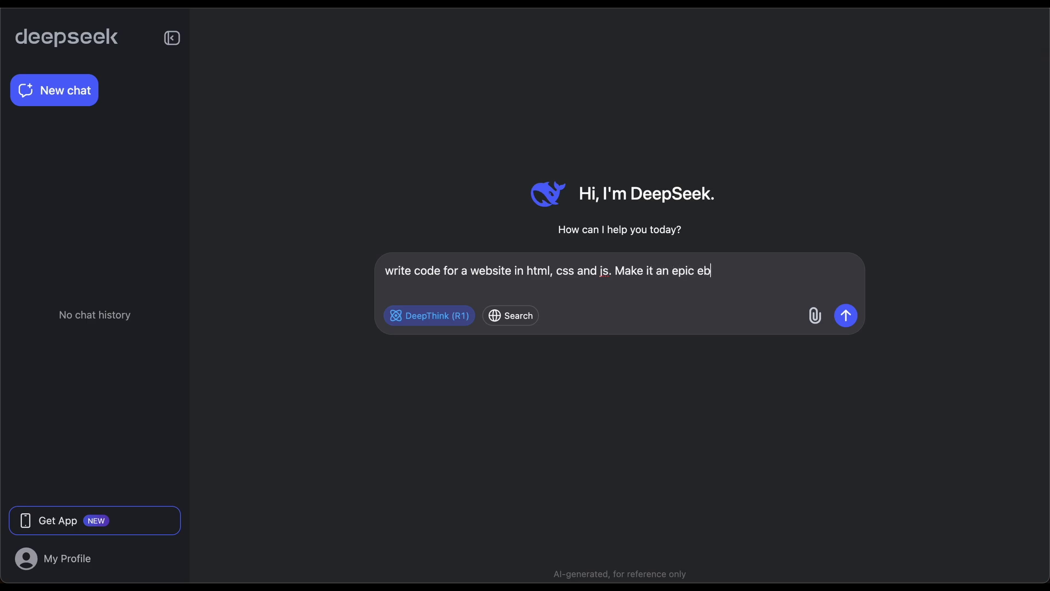
key("BackSpace")
type("beau")
type("t")
key("BackSpace")
type("utiful modern design with some")
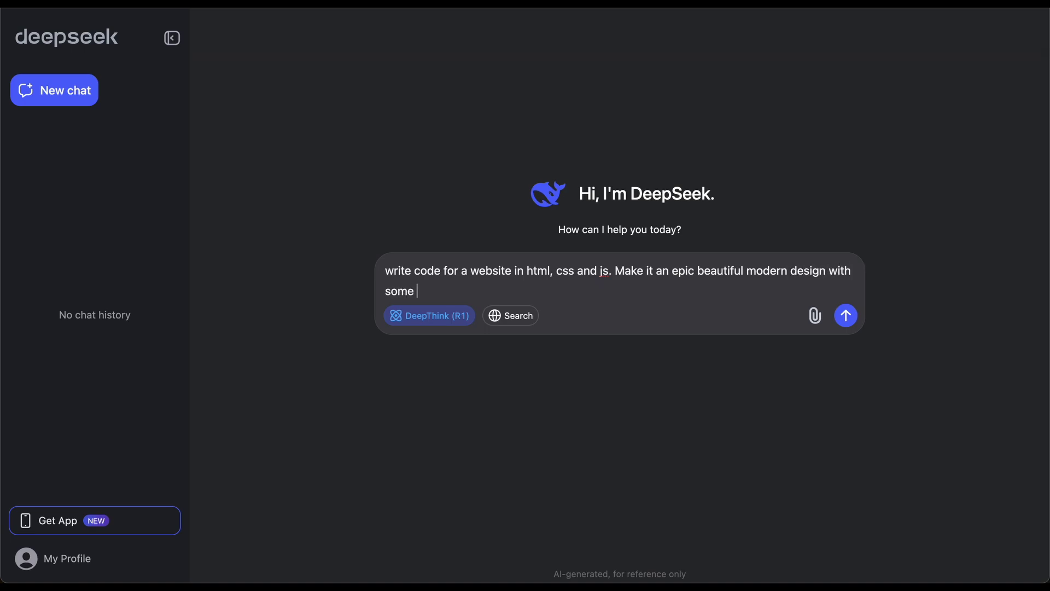
type(" insane animations /graphic")
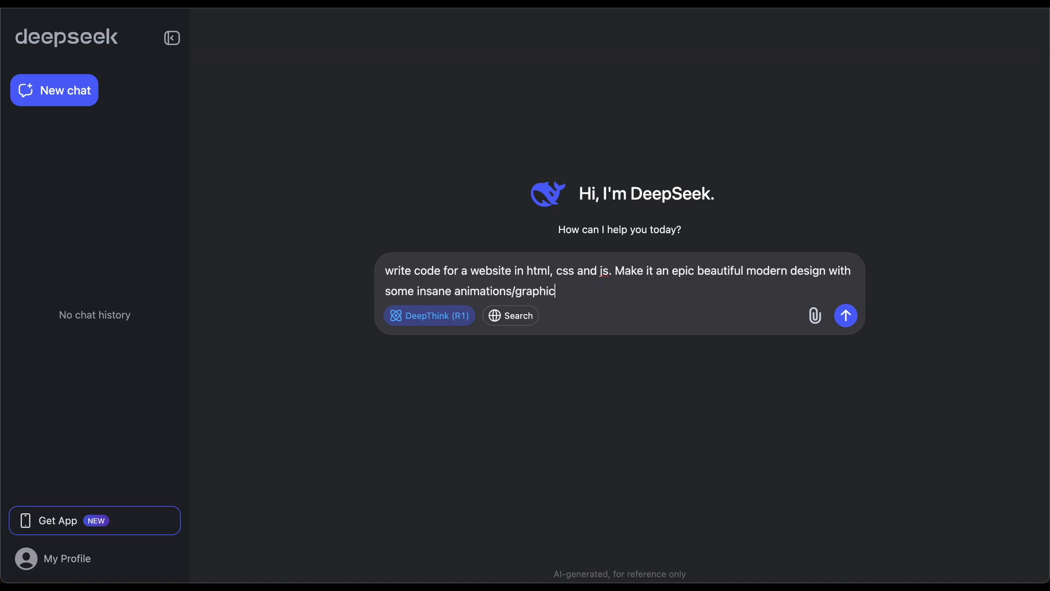
type("s for the front page.")
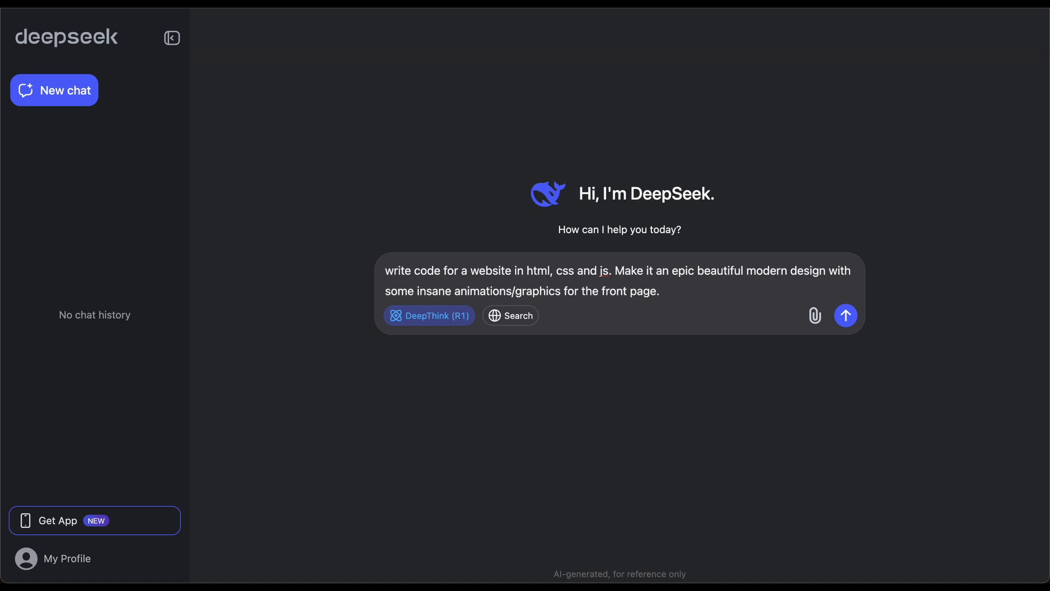
type("Surprise me and make it so good")
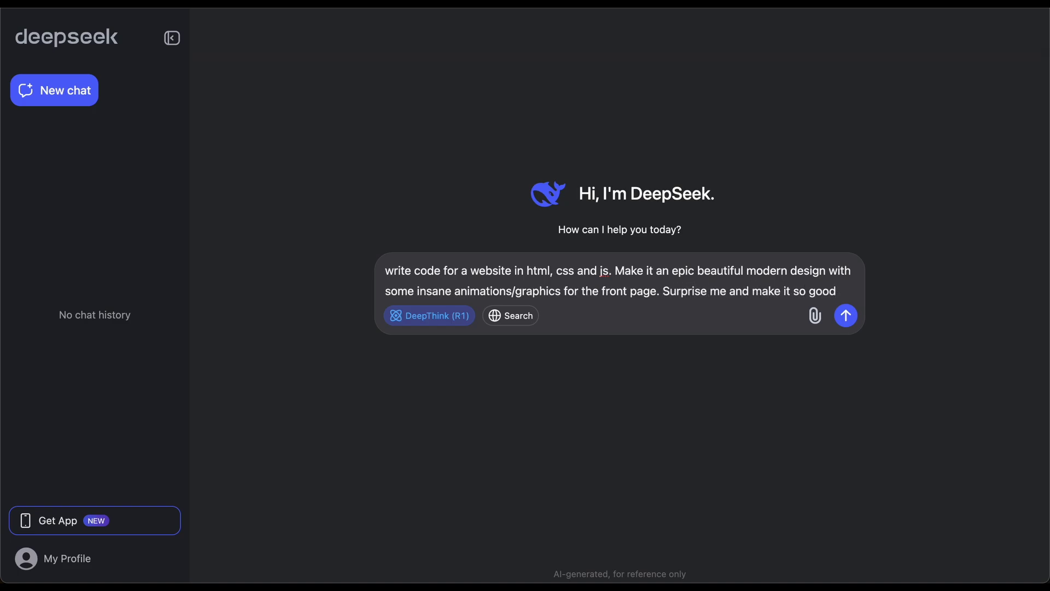
key("Return")
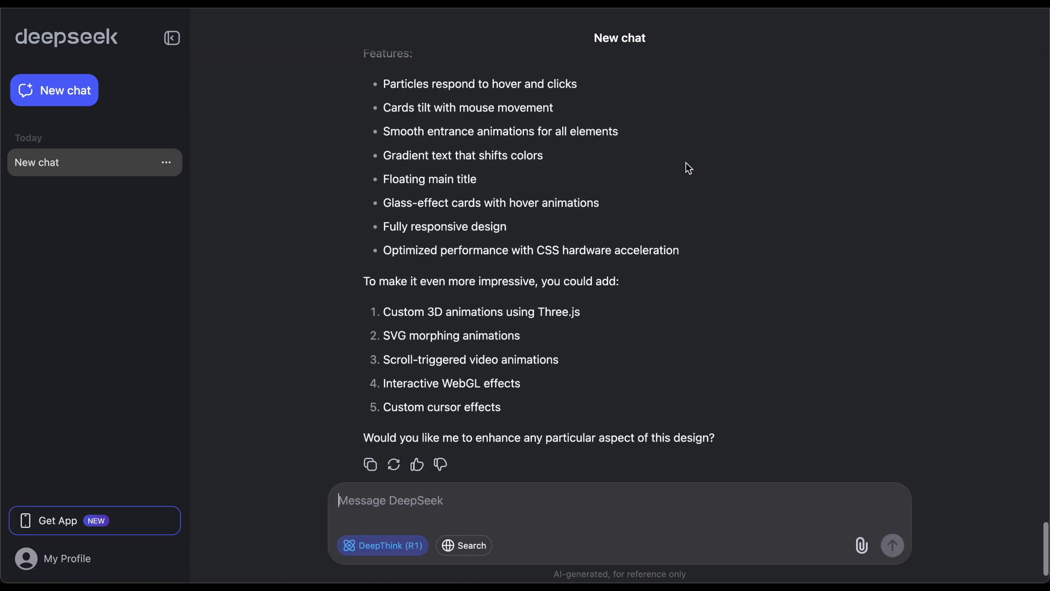
- Scroll back up through DeepSeek's finished website code reply
scroll(688, 168, "up", 10)
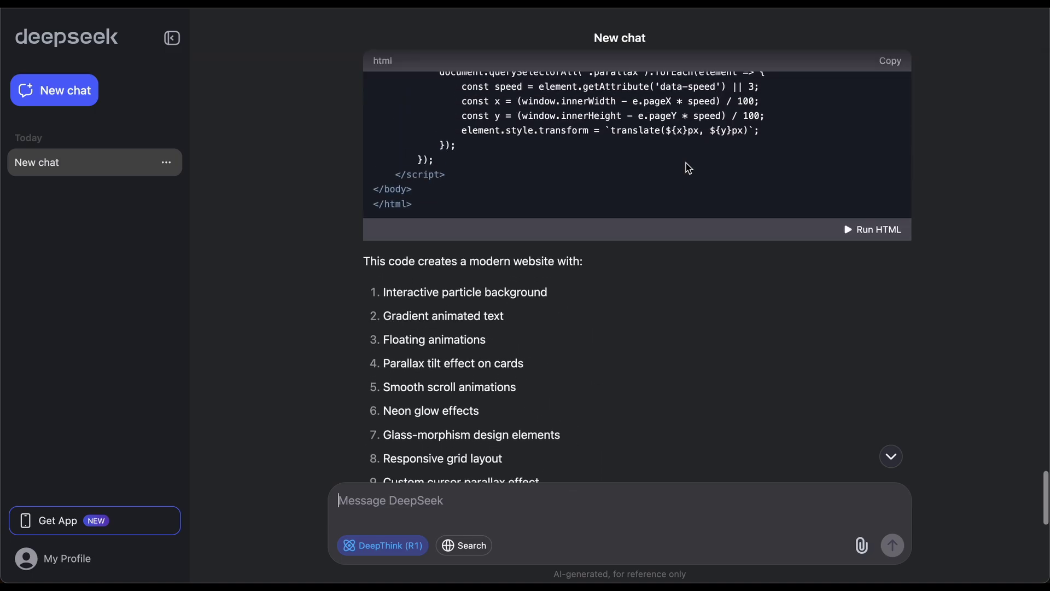
scroll(689, 168, "up", 1)
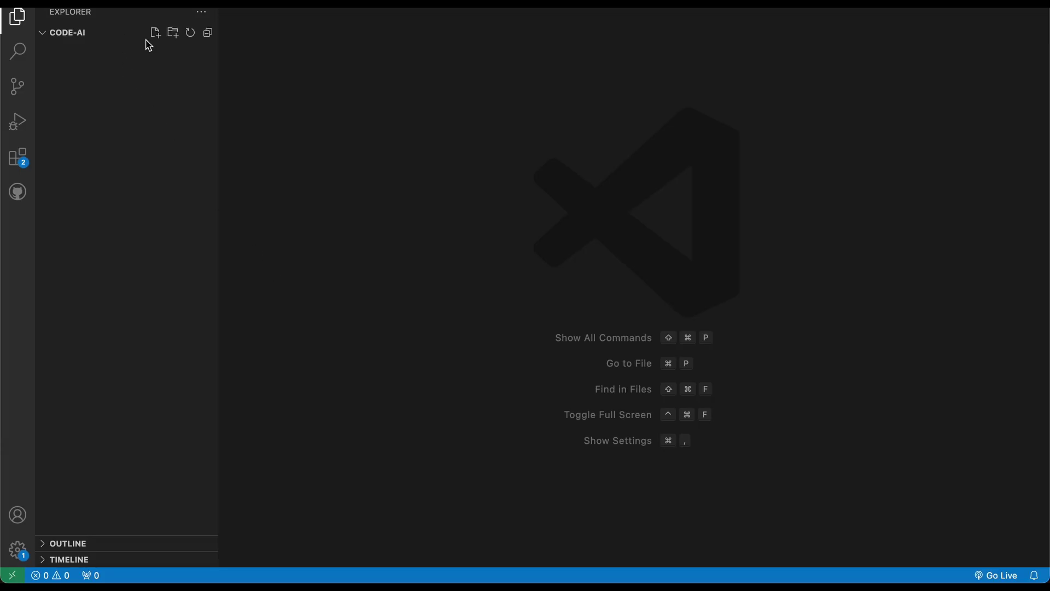
- Create index.html, styles.css and app.js in the CODE-AI folder
left_click(155, 34)
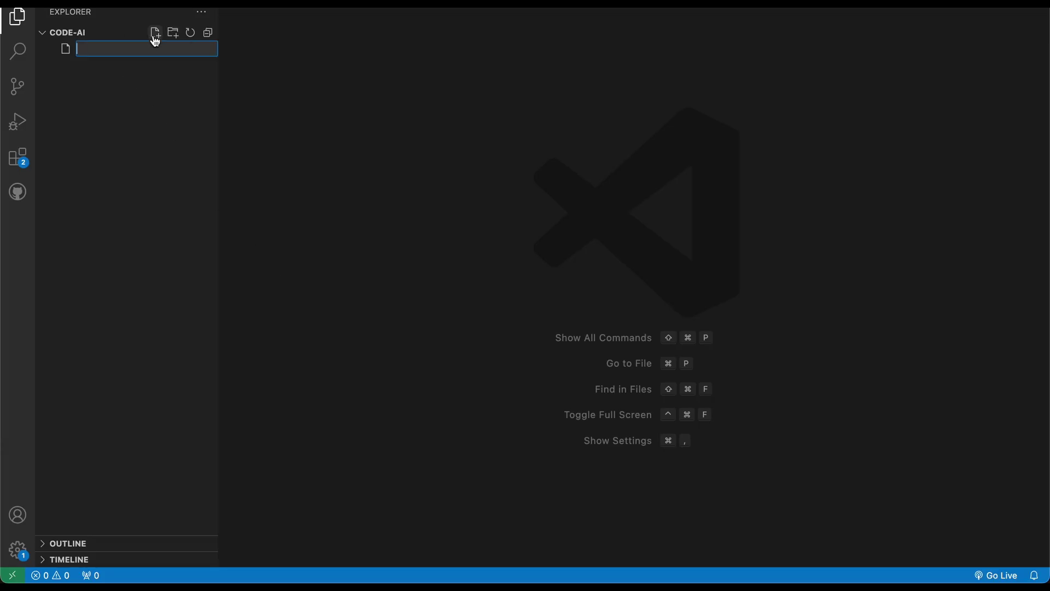
type("index.html")
key("Return")
left_click(157, 35)
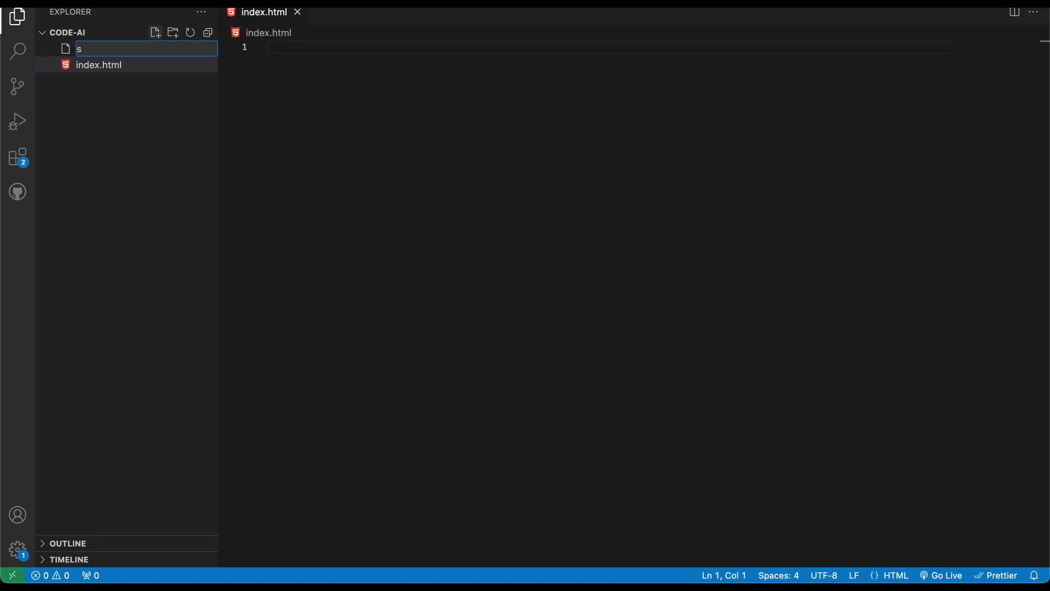
key("Return")
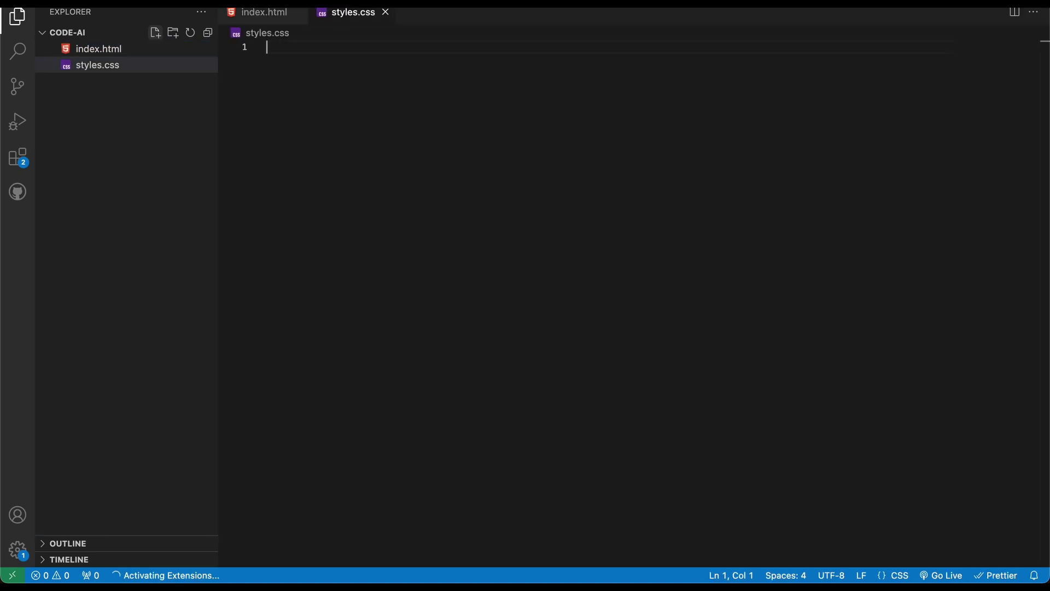
left_click(156, 34)
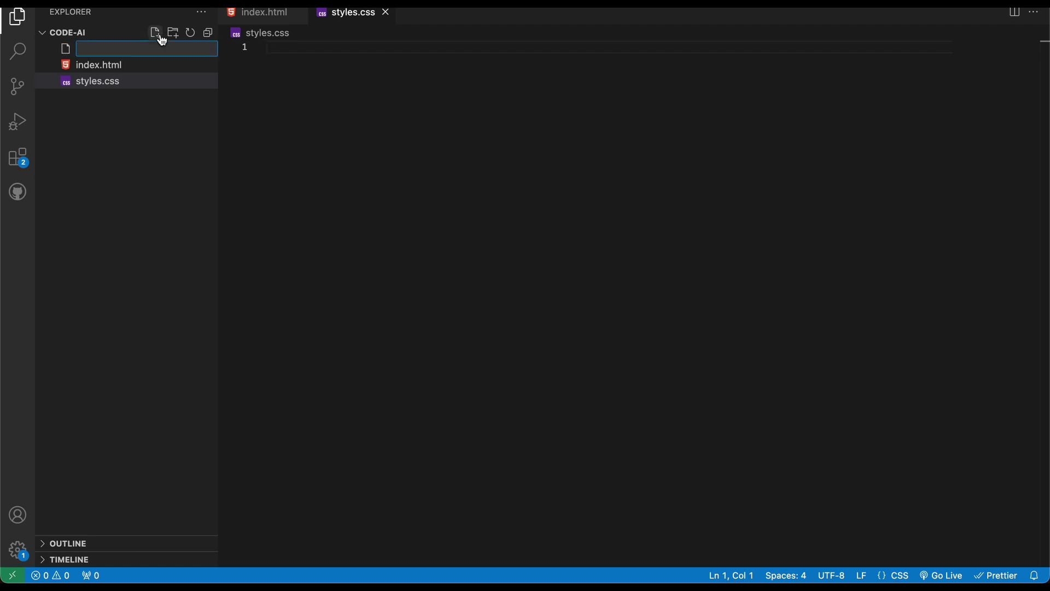
key("Return")
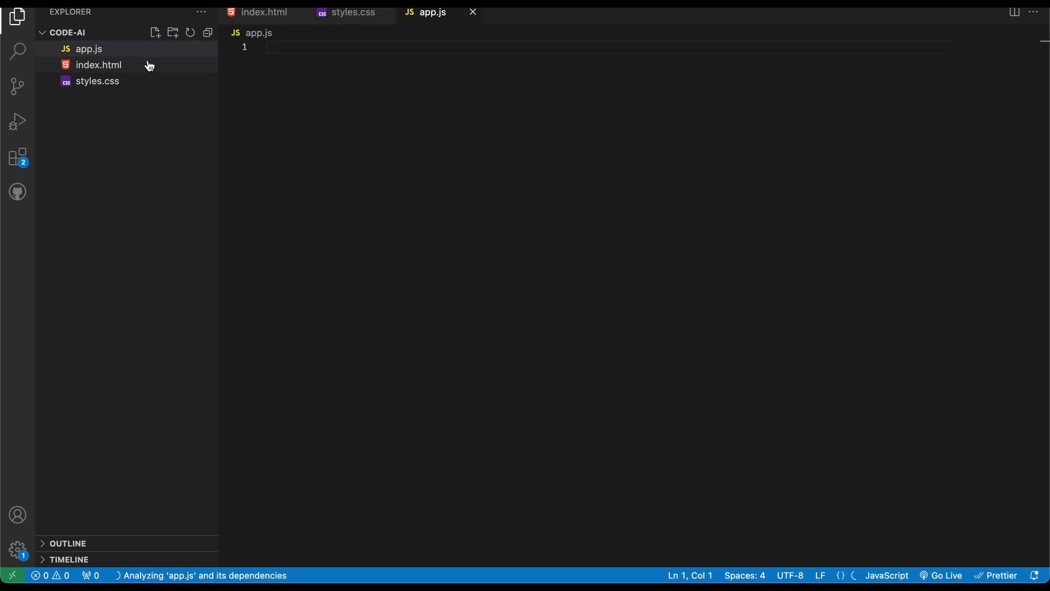
- Paste the generated website code into index.html, save it, and preview it with Live Server
left_click(147, 65)
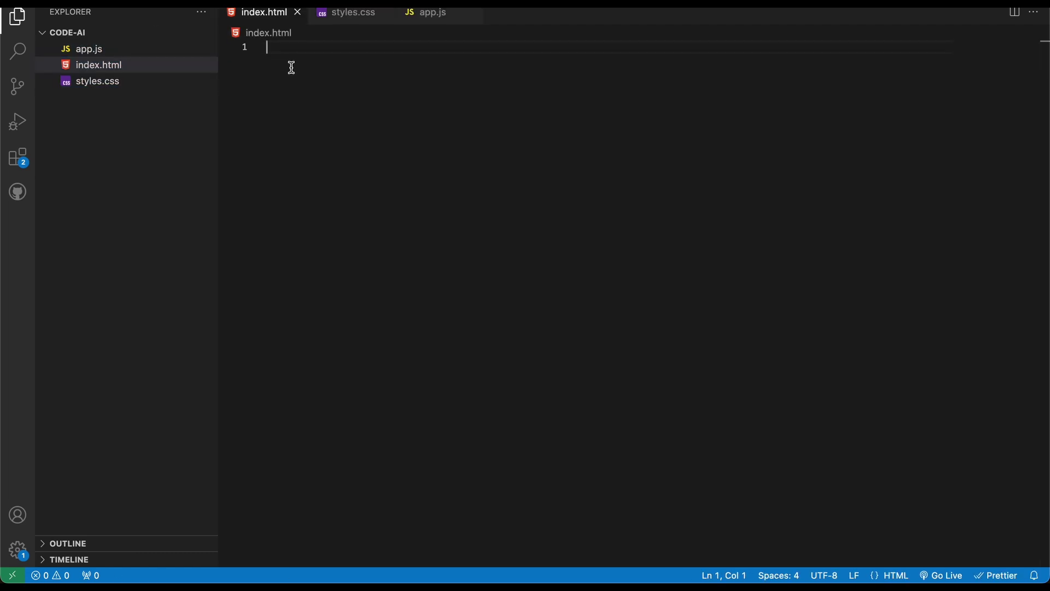
key("super+v")
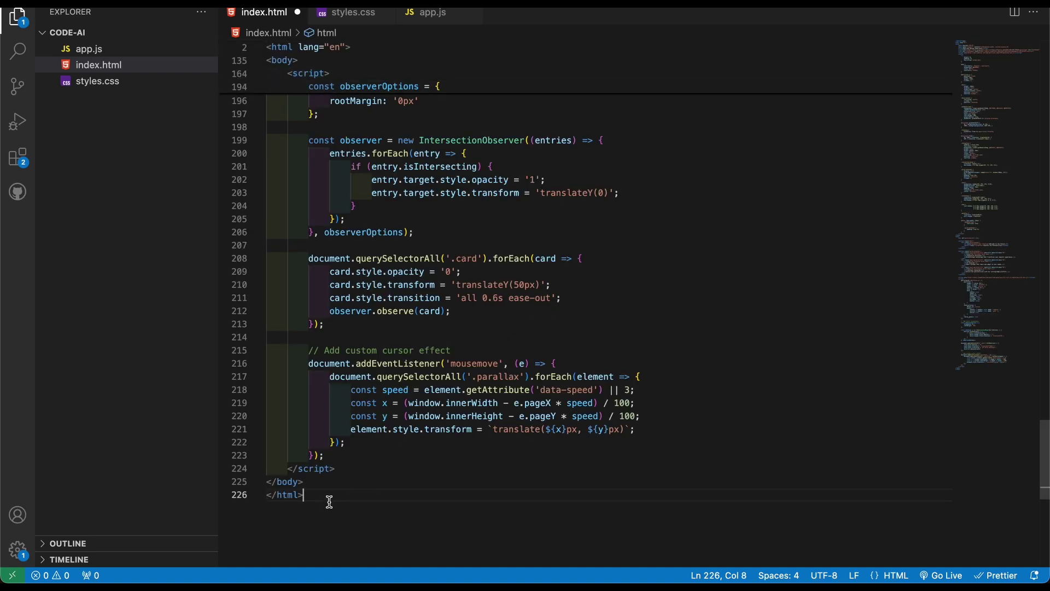
key("super+s")
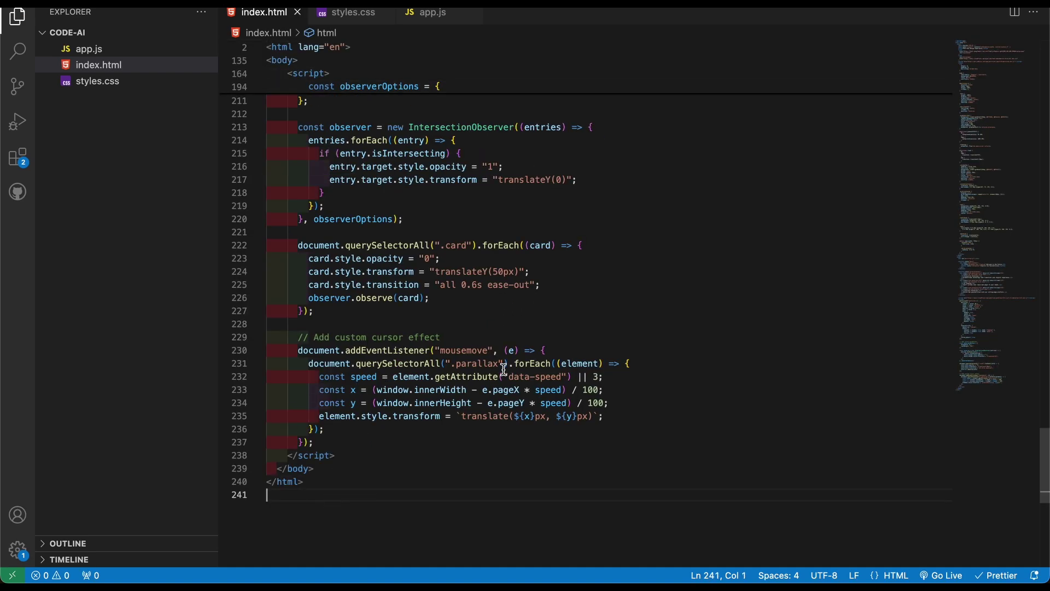
scroll(504, 369, "up", 20)
scroll(503, 369, "up", 20)
scroll(504, 369, "down", 18)
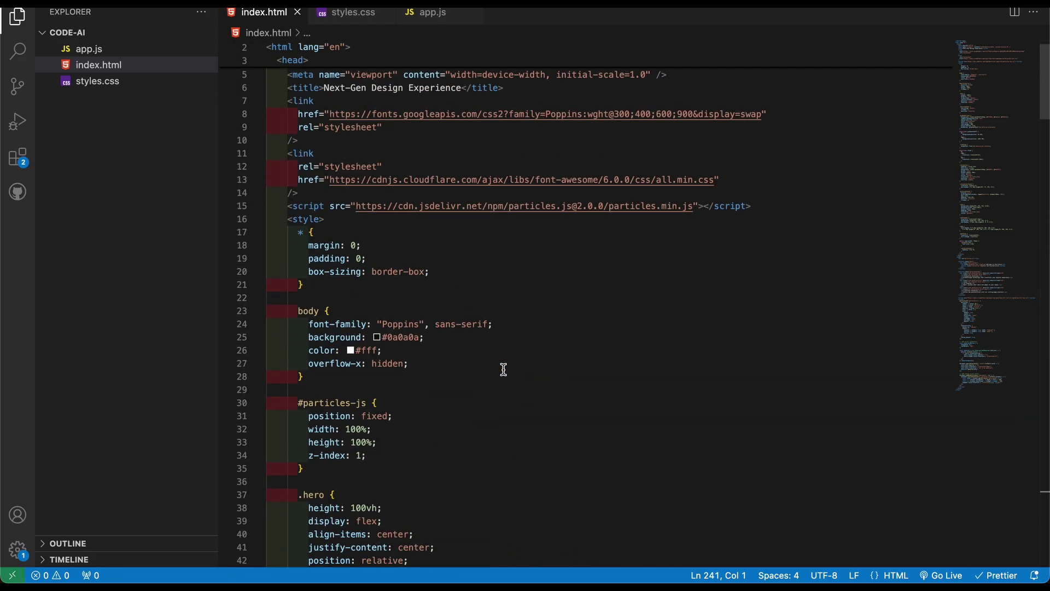
scroll(504, 371, "down", 20)
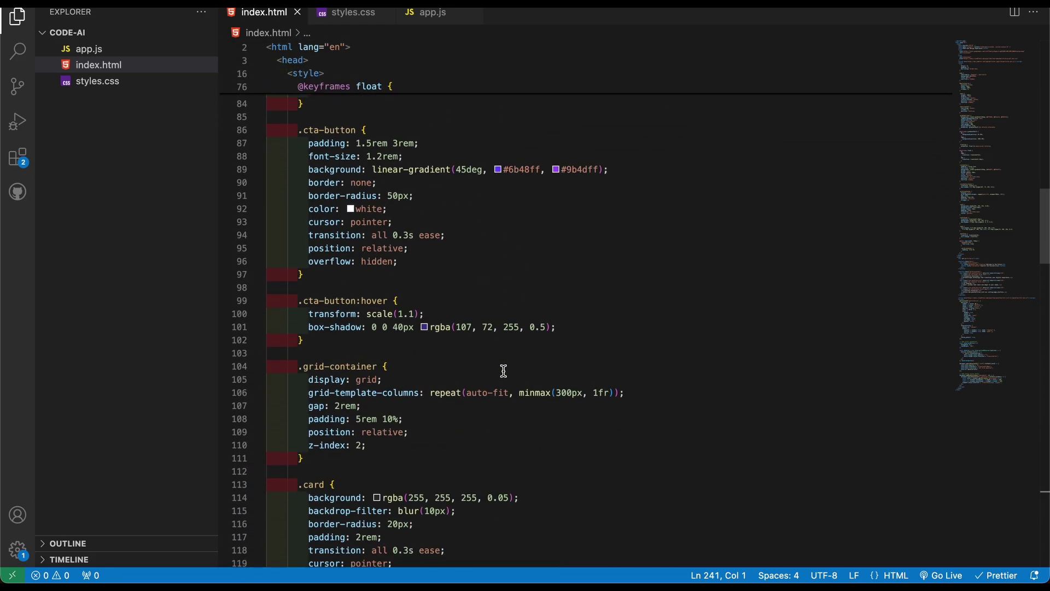
scroll(504, 370, "up", 20)
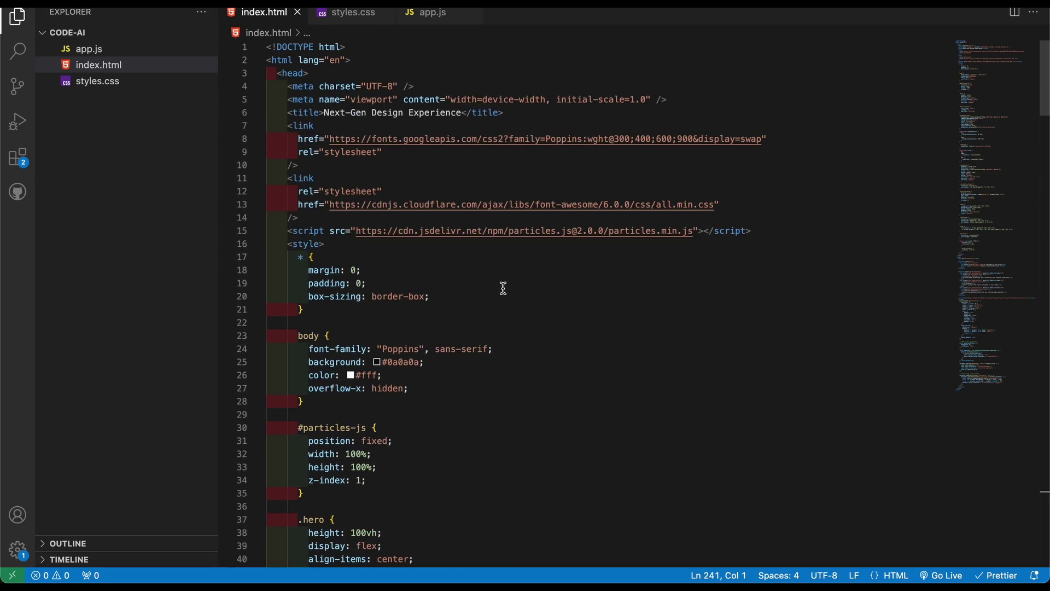
right_click(504, 288)
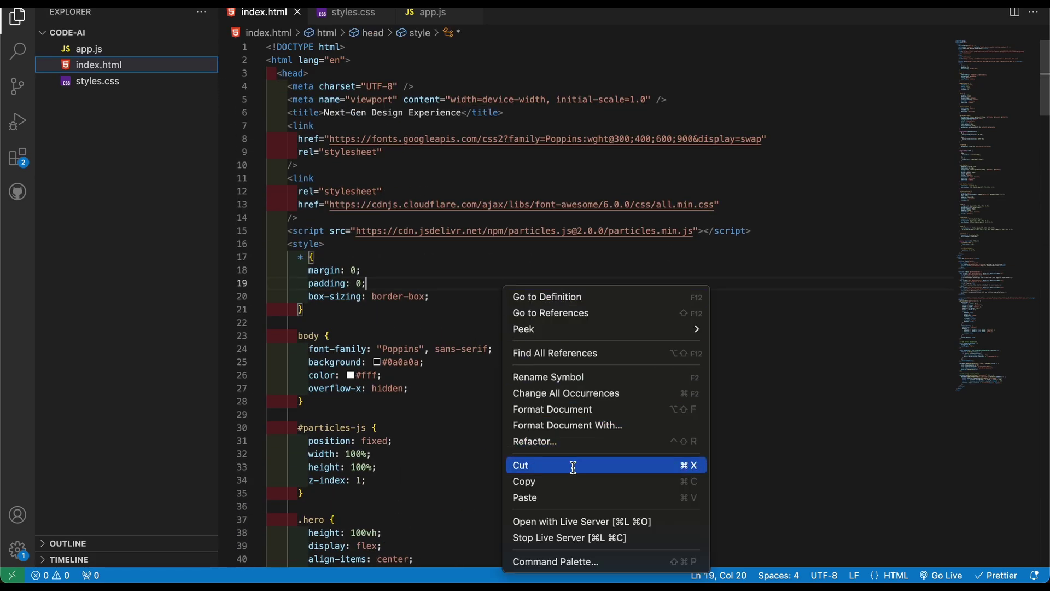
left_click(590, 520)
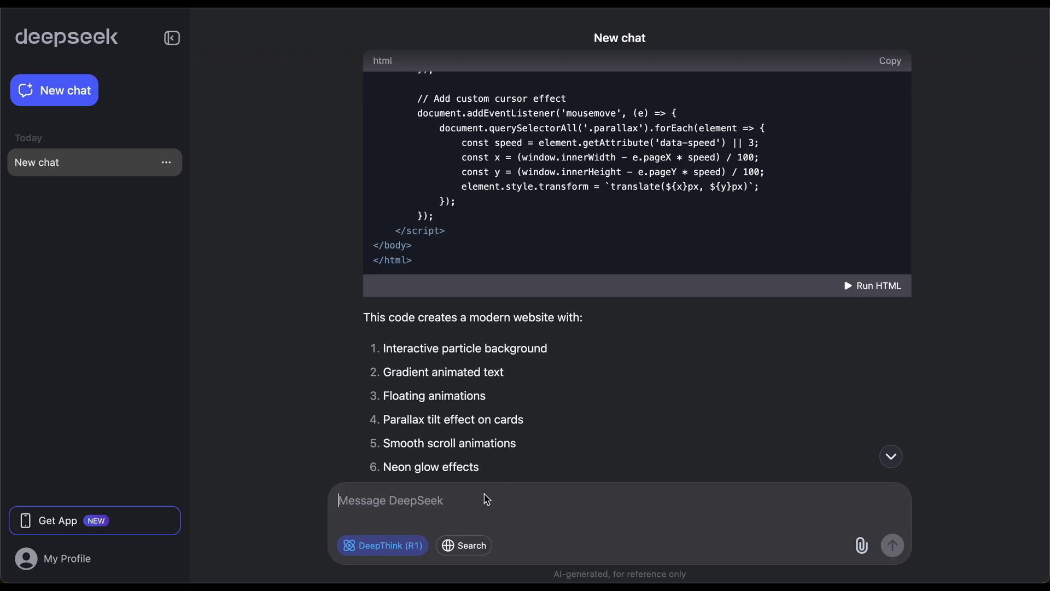
- Type a follow-up asking for a nav menu, lighter animations, more sections, a footer and a more epic design
type("now")
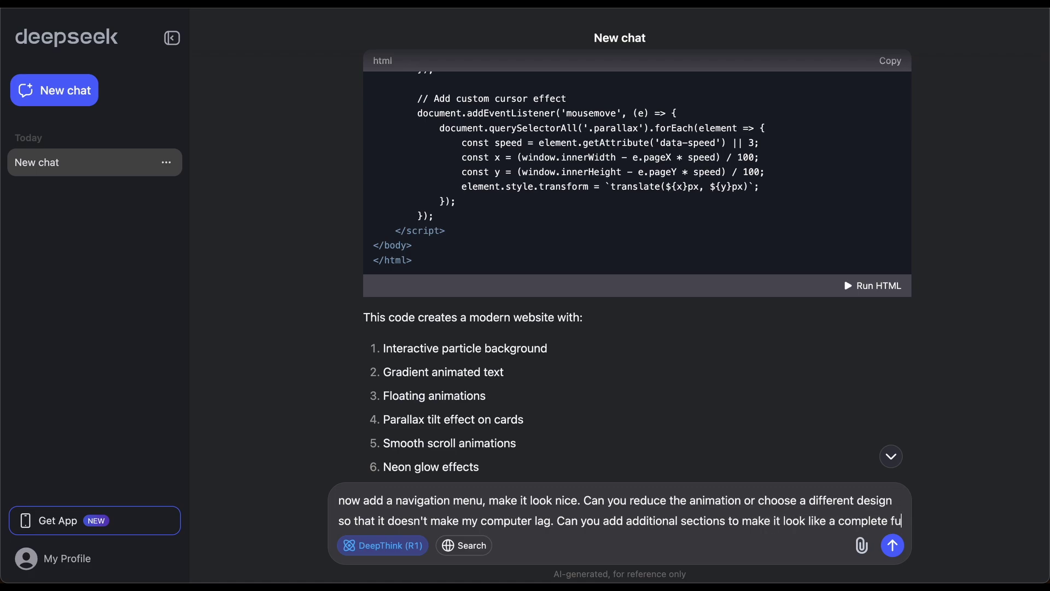
type("webs")
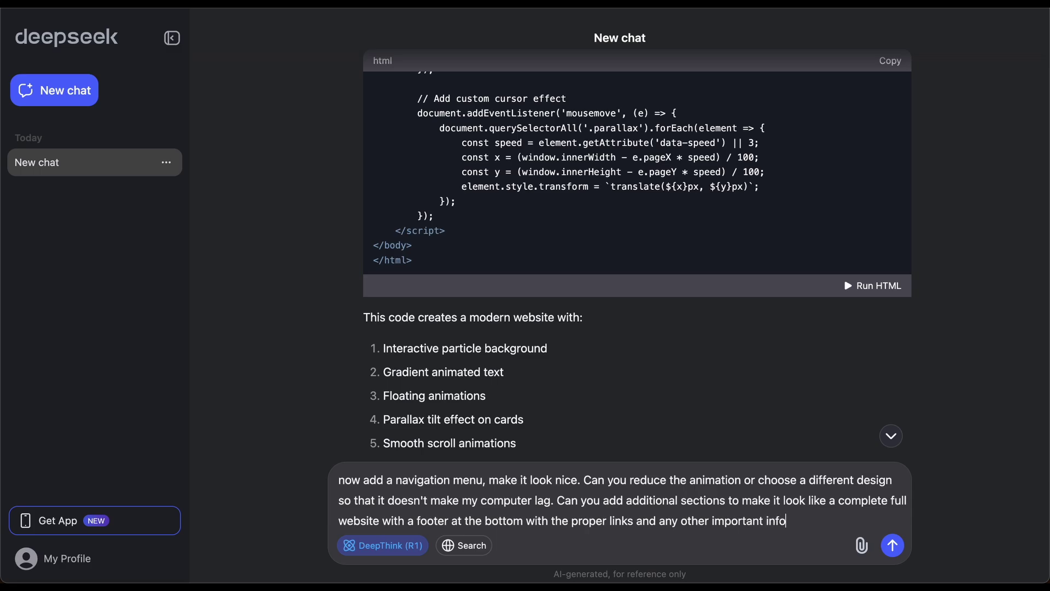
type("Upgrade the design to make it loo")
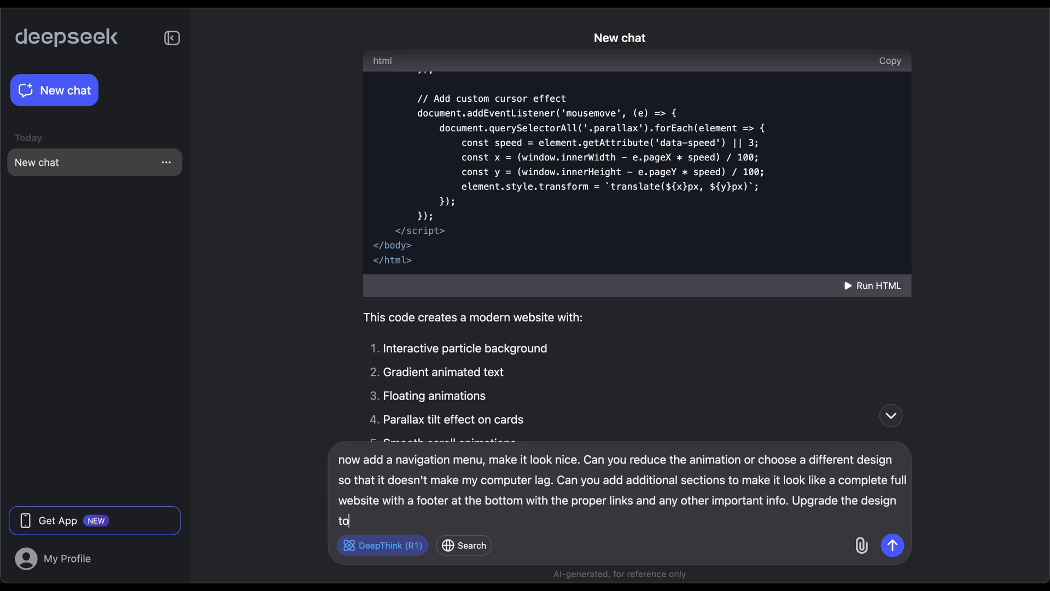
type("k even more epic")
- Send the follow-up request and follow DeepSeek's thinking until it stops with a network error
key("Return")
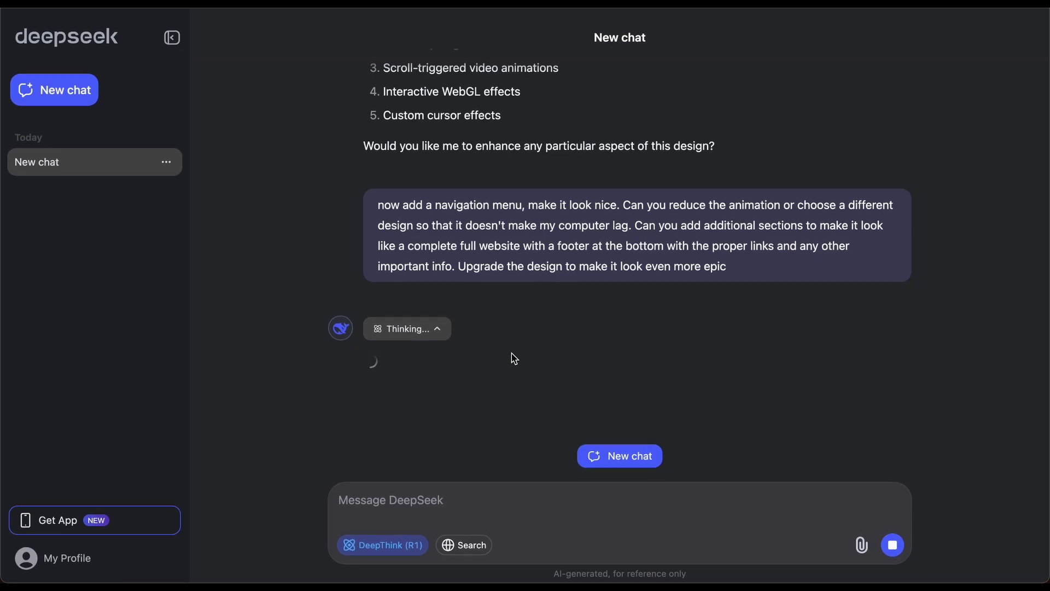
scroll(541, 279, "up", 1)
scroll(540, 279, "up", 4)
scroll(540, 279, "down", 5)
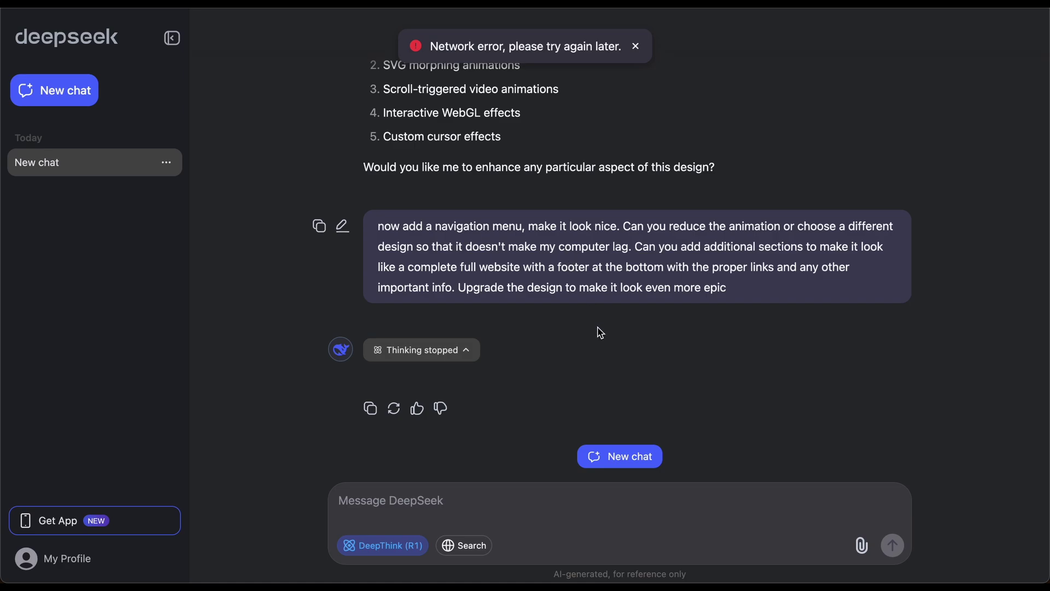
- Regenerate the stopped response to get a second answer (2/2)
left_click(394, 409)
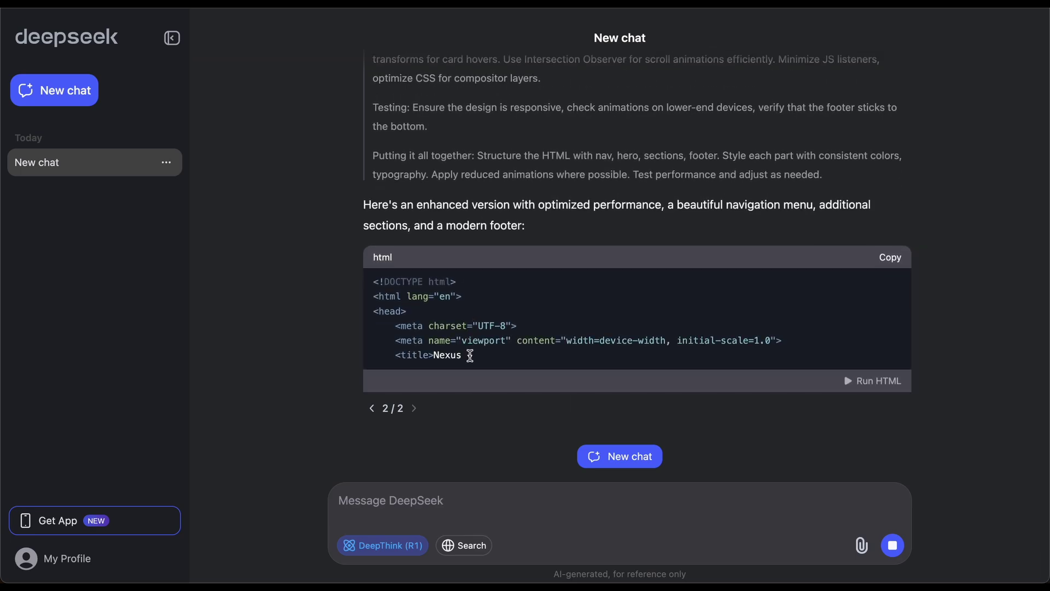
- Copy the finished Nexus HTML code block from DeepSeek's regenerated reply
scroll(467, 350, "up", 2)
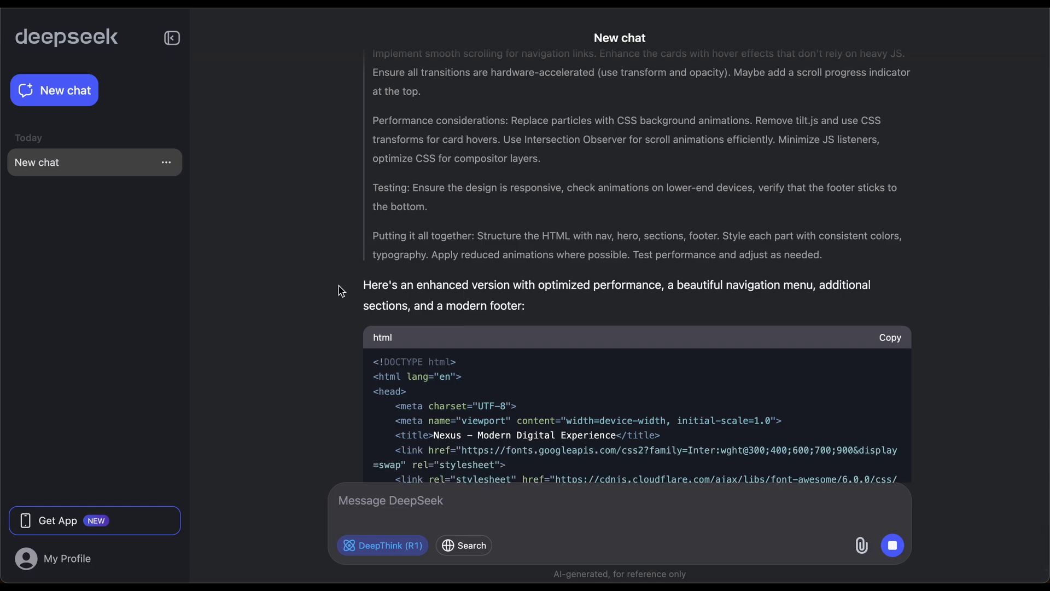
scroll(342, 291, "down", 2)
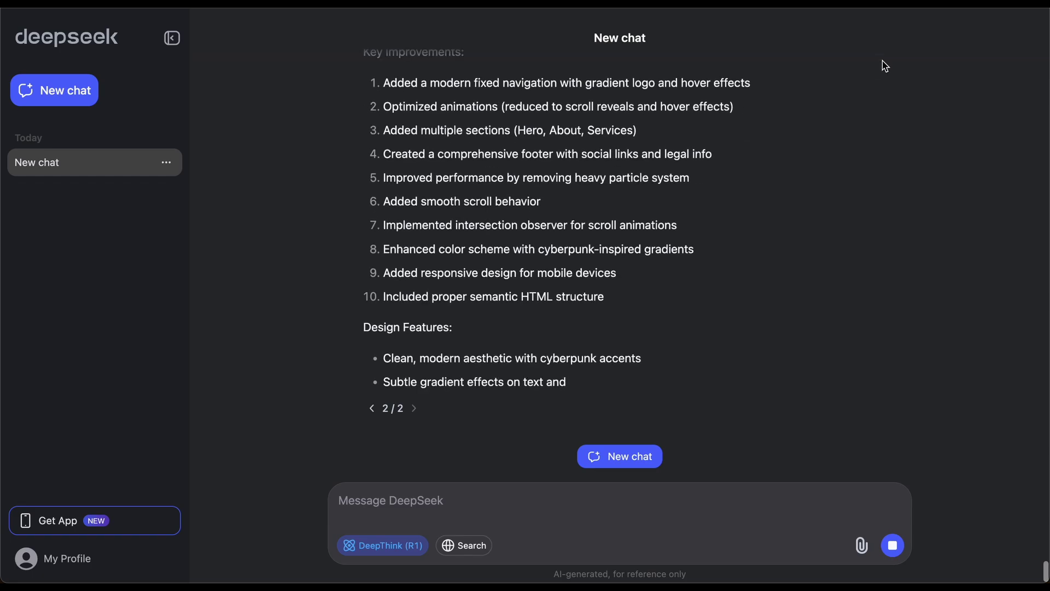
scroll(830, 184, "up", 10)
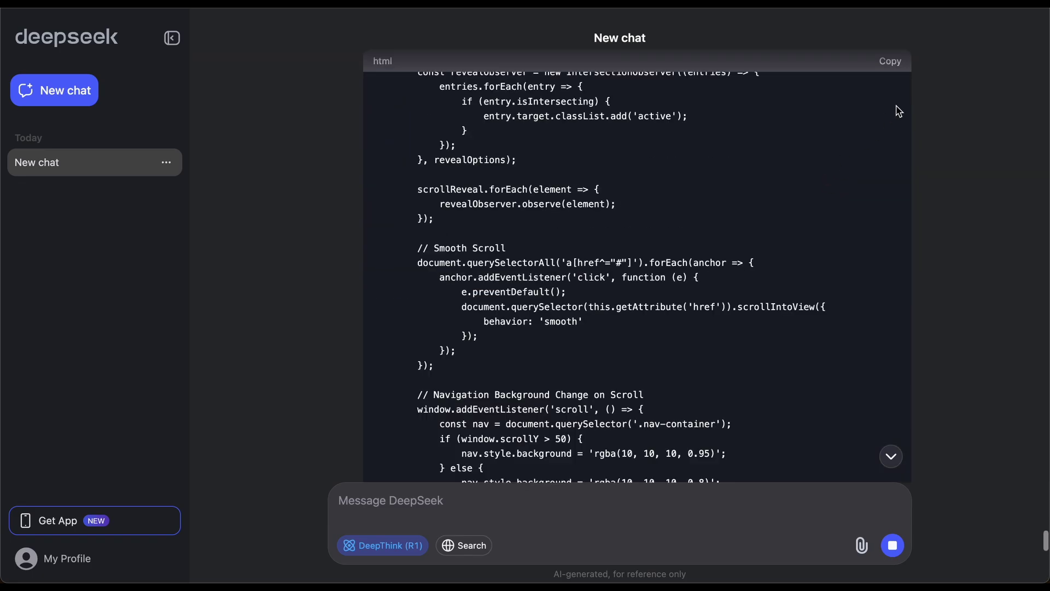
left_click(893, 68)
scroll(387, 241, "down", 10)
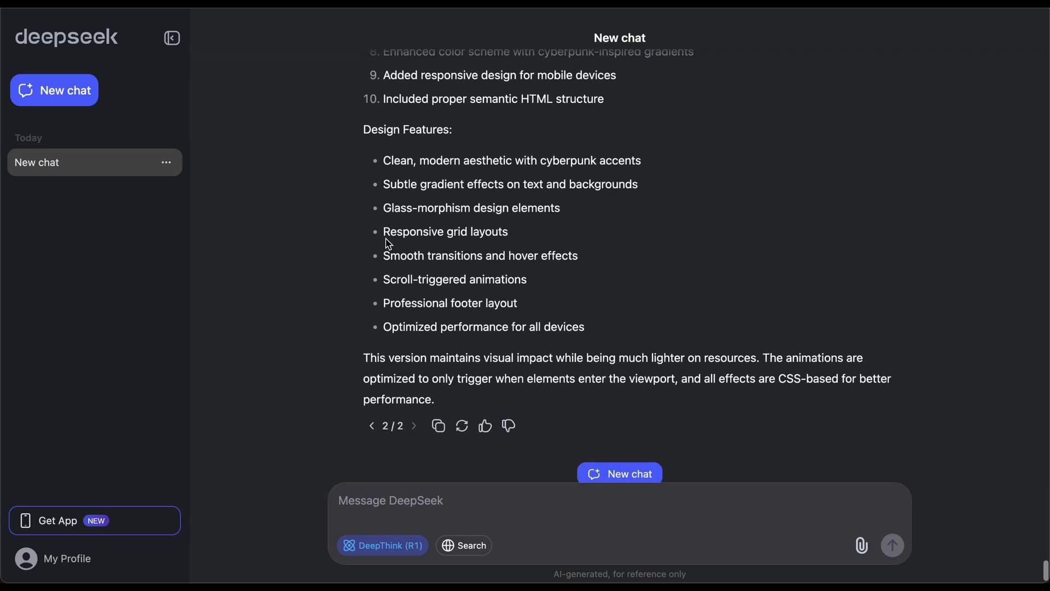
- Switch to VS Code and place the cursor inside index.html
key("ctrl+Right")
left_click(447, 266)
scroll(448, 268, "down", 20)
- Replace all of index.html's old code with the copied Nexus code
scroll(447, 270, "down", 20)
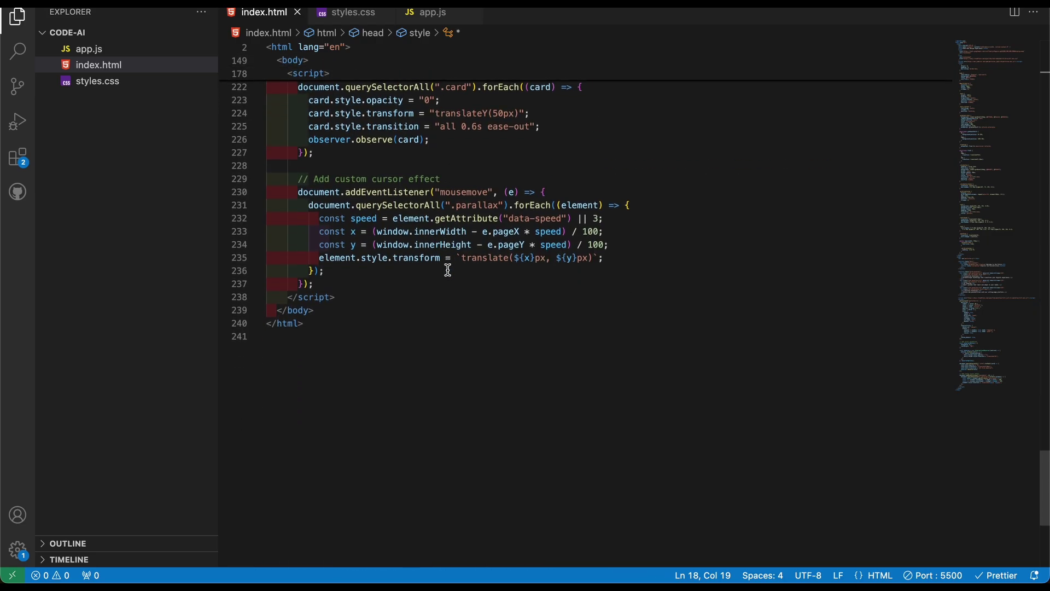
key("ctrl+a")
key("BackSpace")
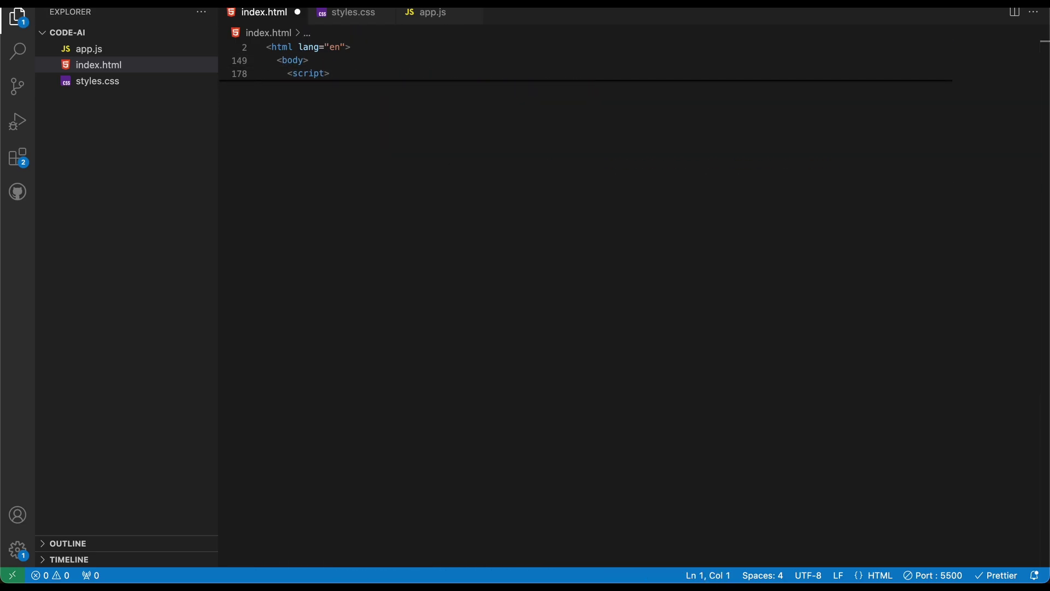
key("ctrl+v")
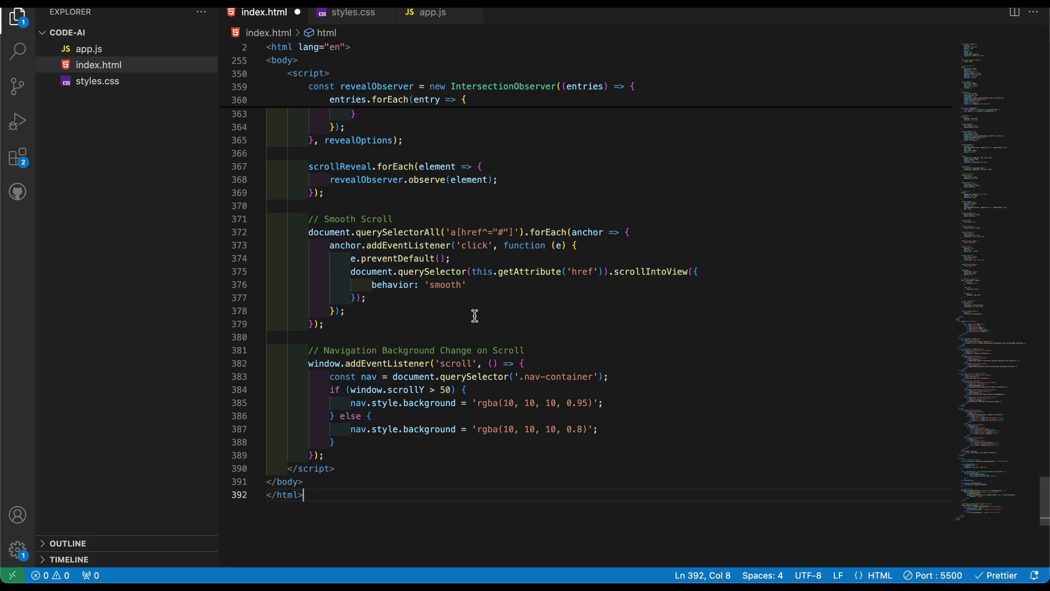
- Save index.html so Prettier reformats it, then review the new code
scroll(475, 315, "up", 20)
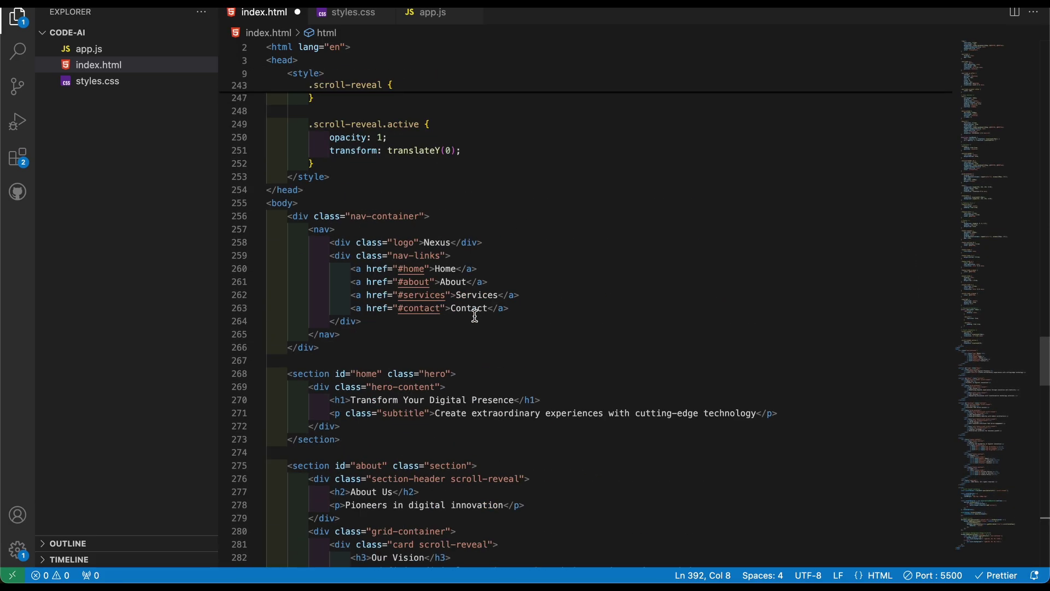
scroll(475, 315, "up", 20)
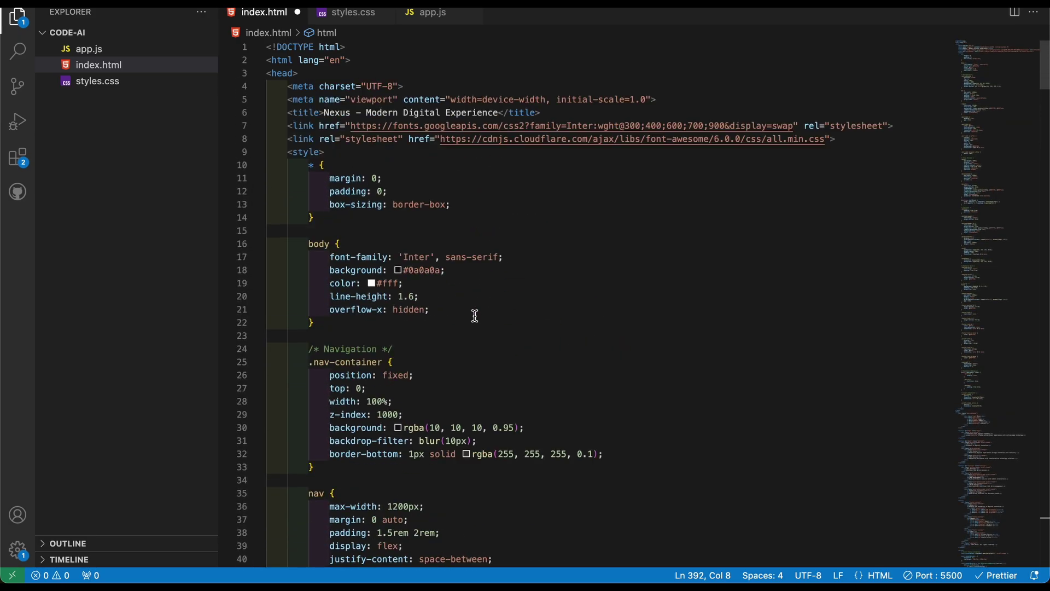
key("ctrl+s")
scroll(475, 316, "down", 20)
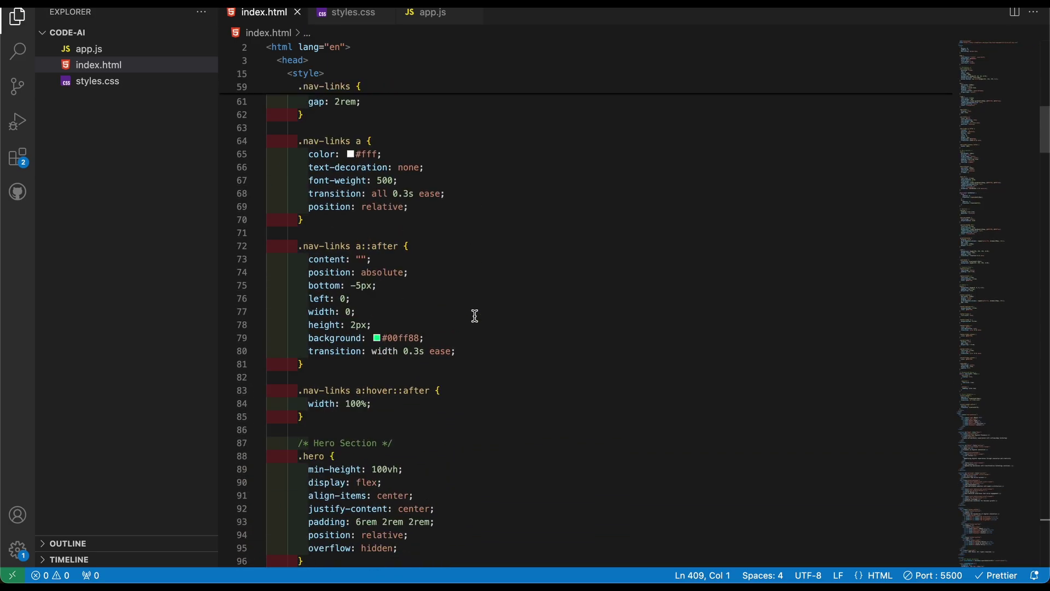
scroll(474, 315, "down", 20)
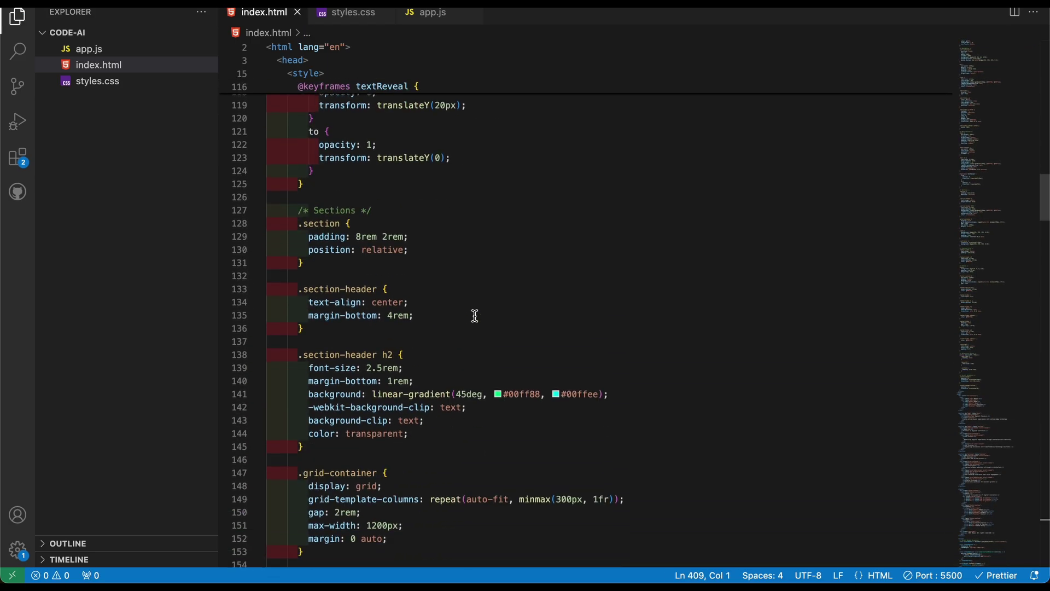
scroll(475, 315, "down", 20)
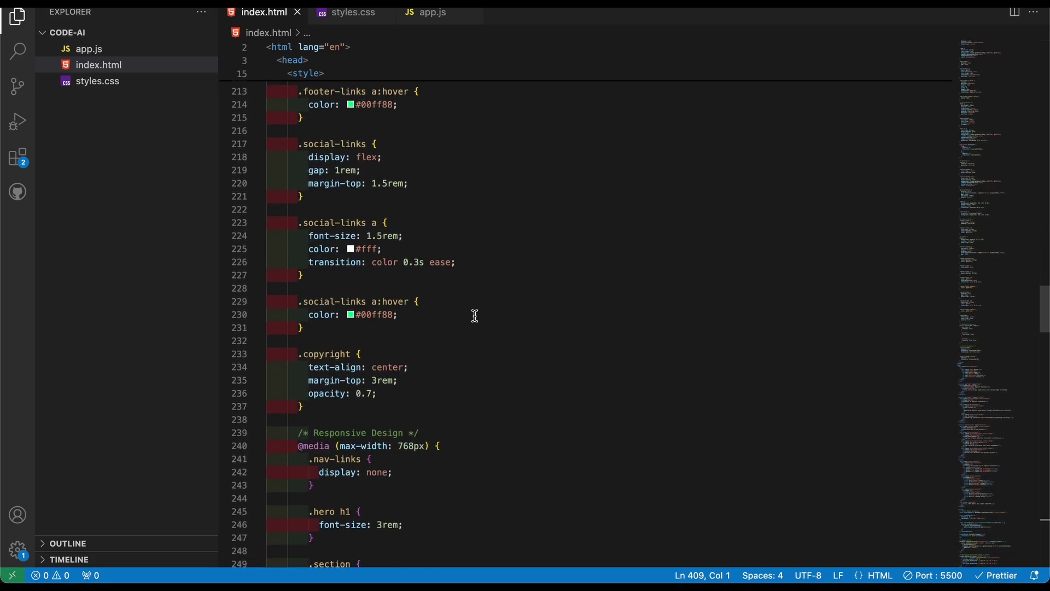
scroll(475, 316, "down", 15)
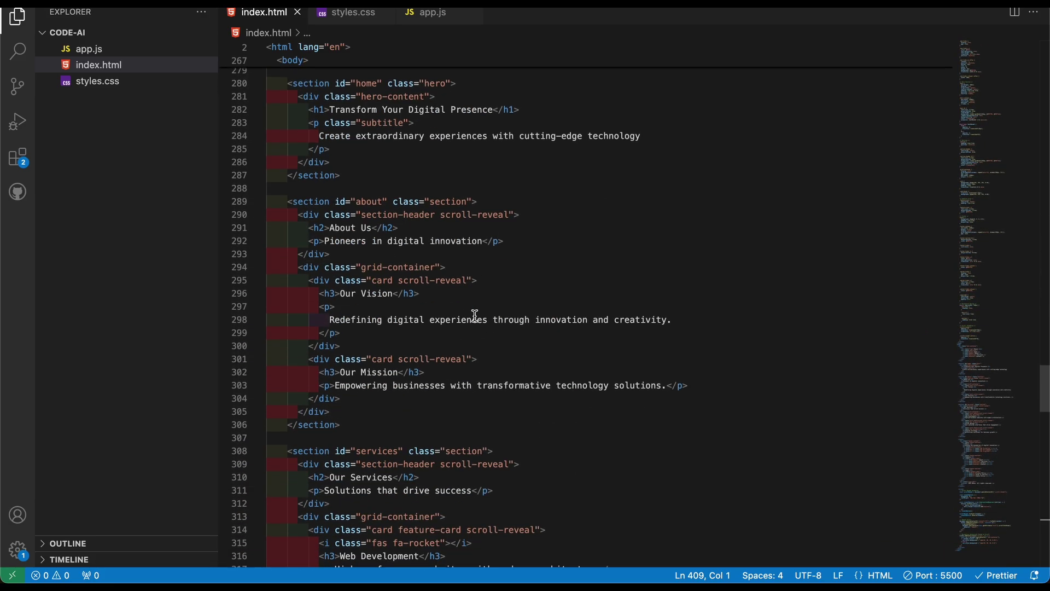
left_click(474, 315)
right_click(474, 315)
left_click(548, 525)
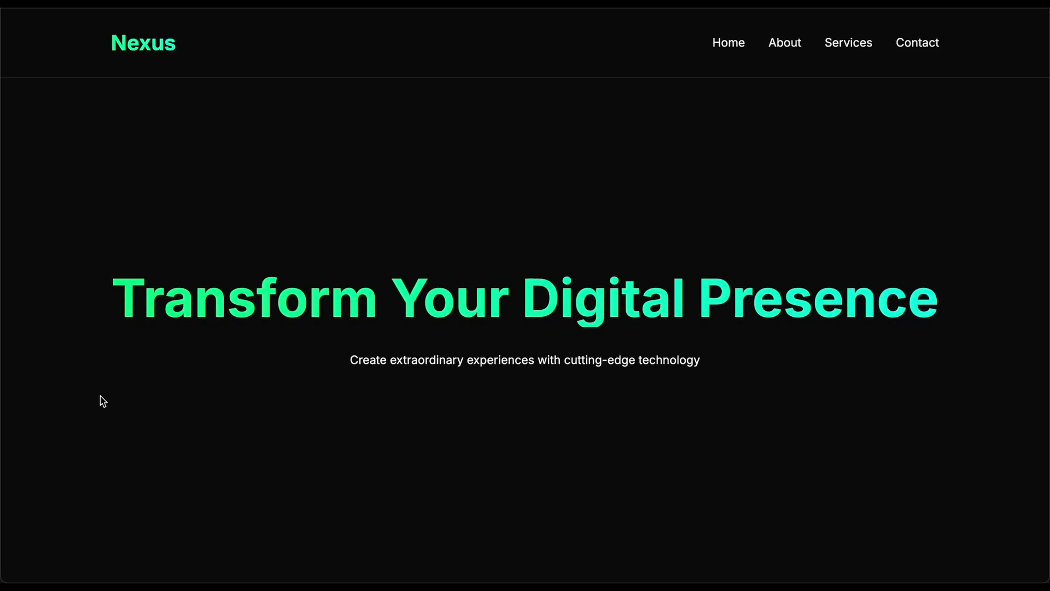
scroll(86, 412, "down", 5)
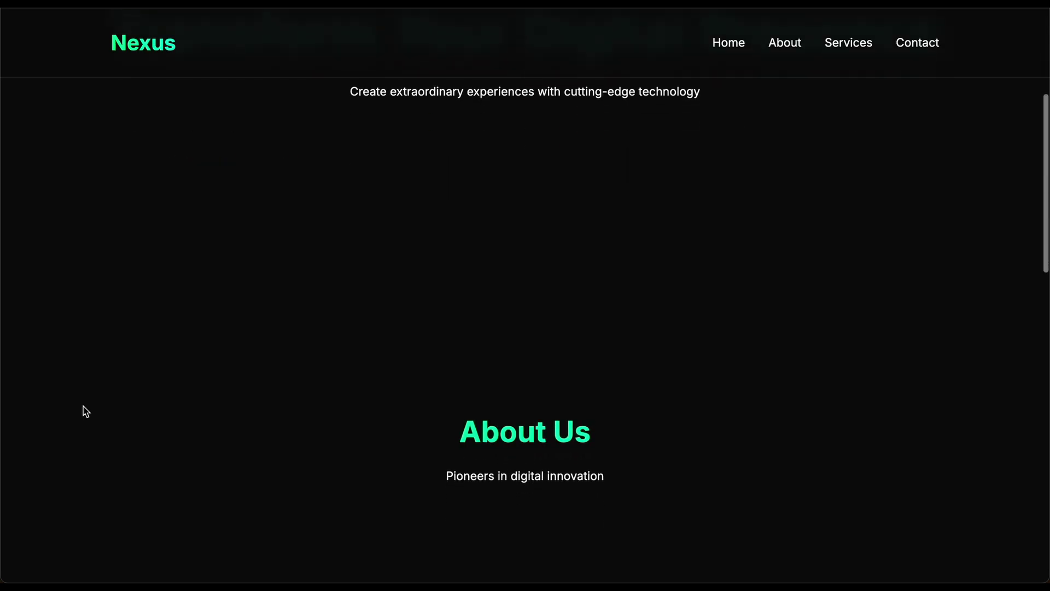
scroll(85, 412, "down", 2)
scroll(86, 412, "down", 1)
scroll(66, 413, "down", 1)
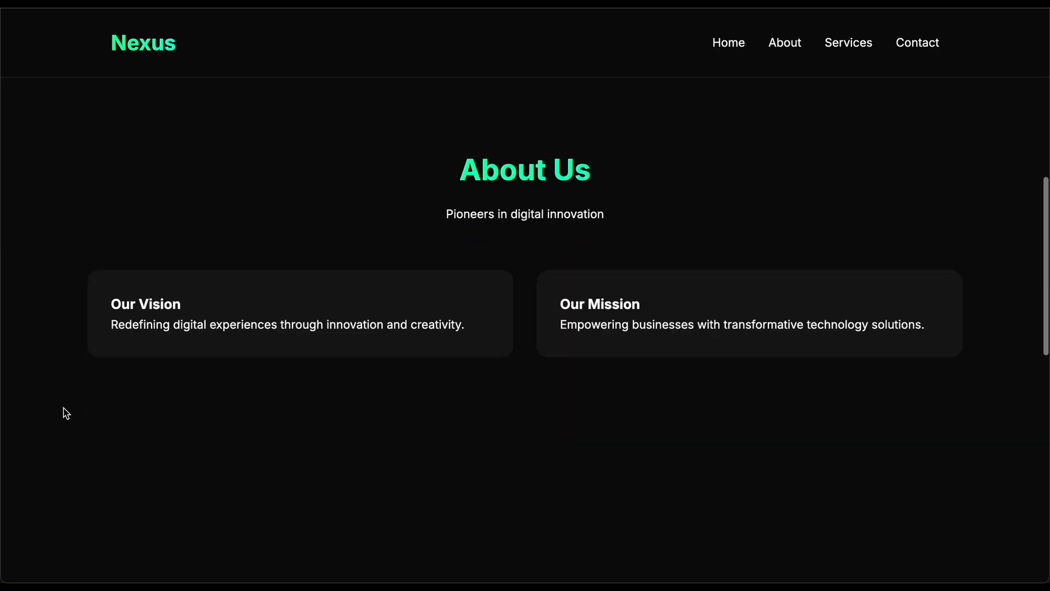
scroll(66, 413, "down", 2)
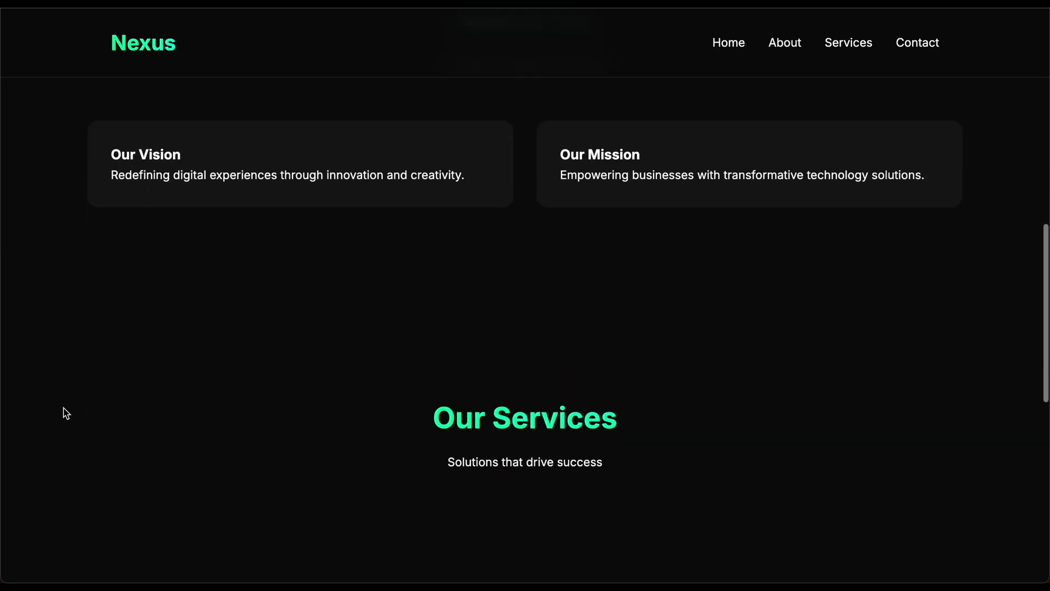
scroll(66, 412, "down", 2)
scroll(67, 413, "down", 2)
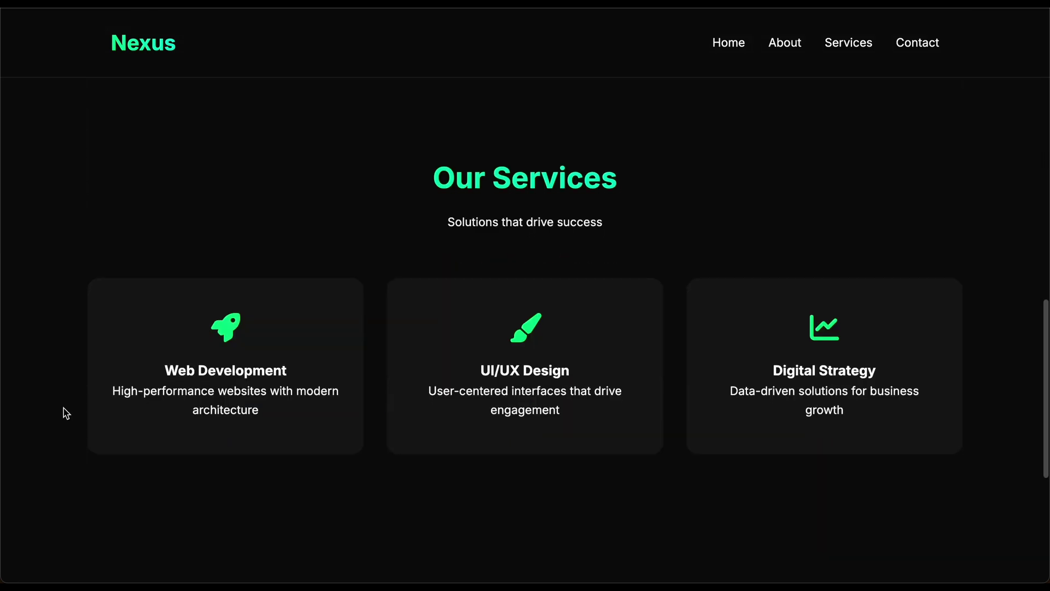
scroll(66, 413, "down", 4)
scroll(66, 413, "down", 2)
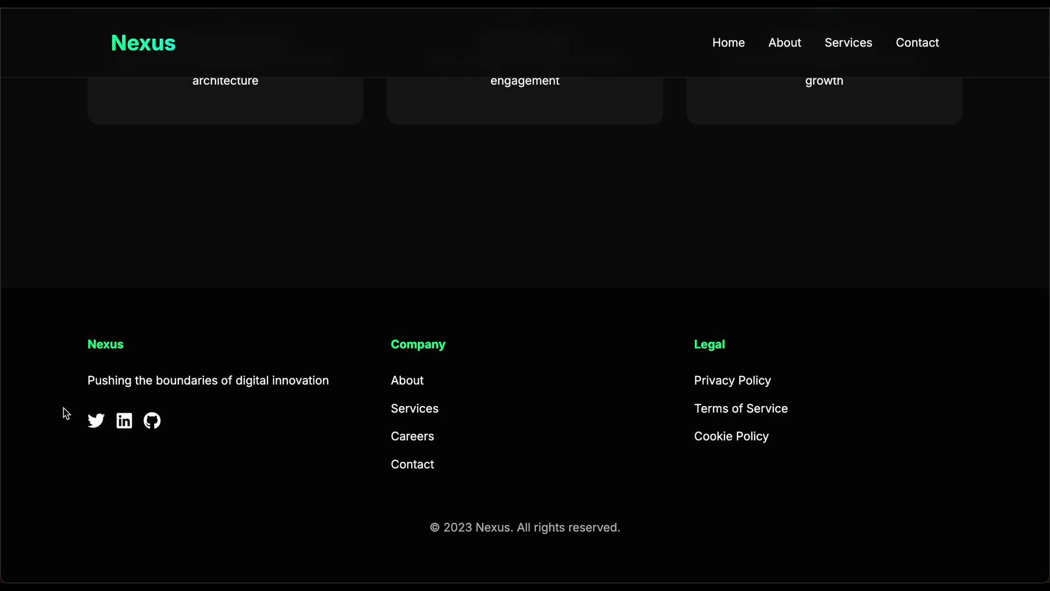
scroll(66, 413, "up", 6)
scroll(66, 413, "up", 5)
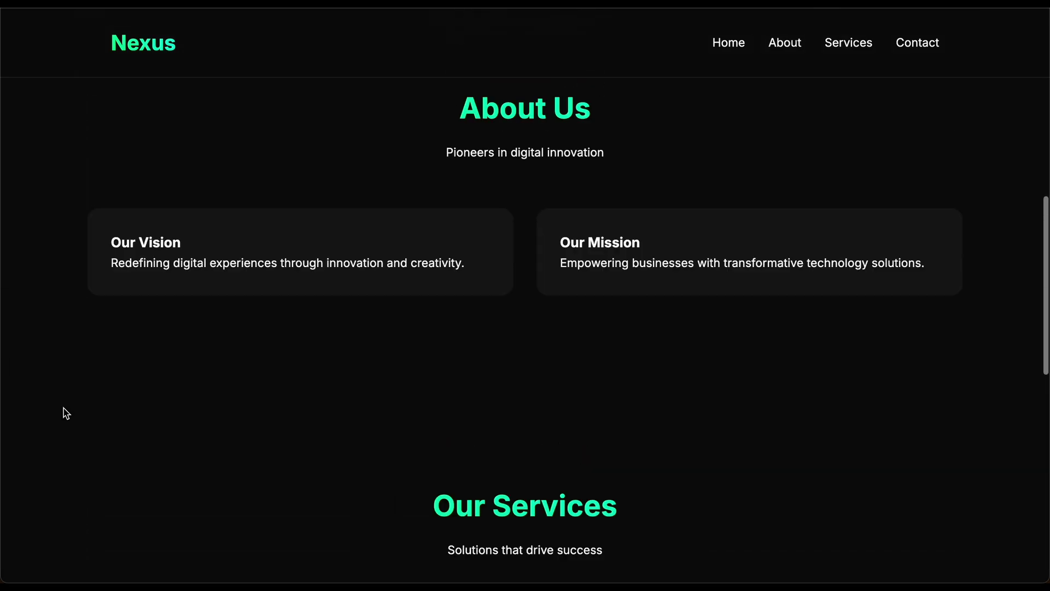
scroll(66, 413, "up", 4)
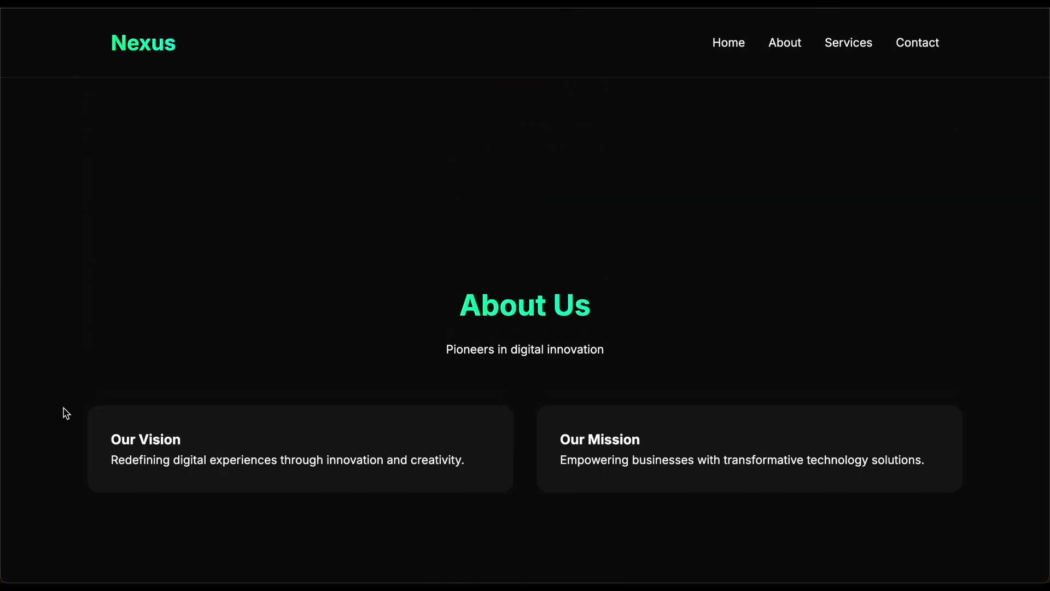
scroll(66, 413, "up", 8)
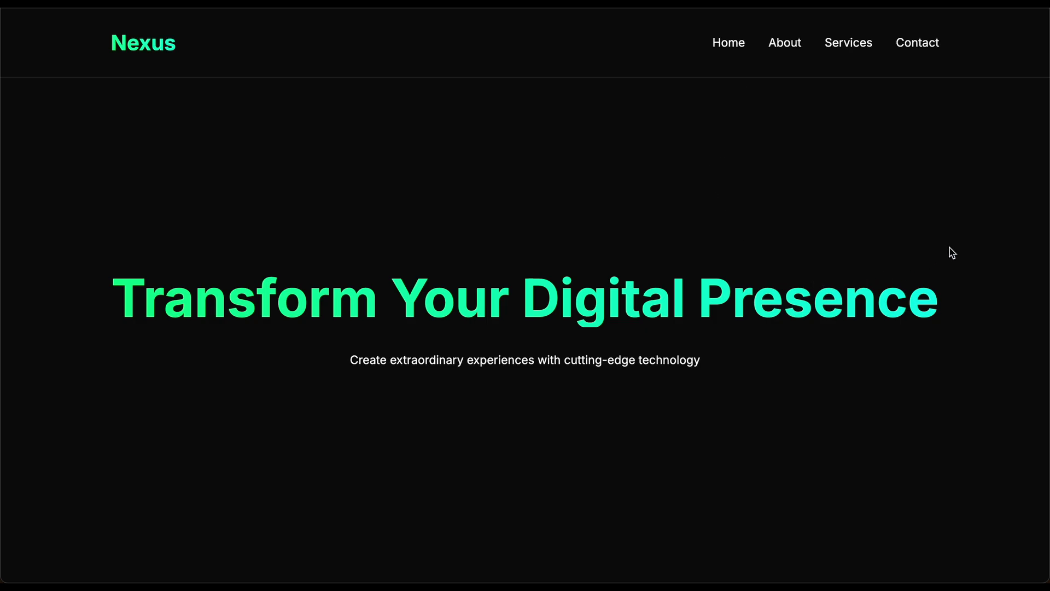
scroll(1004, 345, "down", 2)
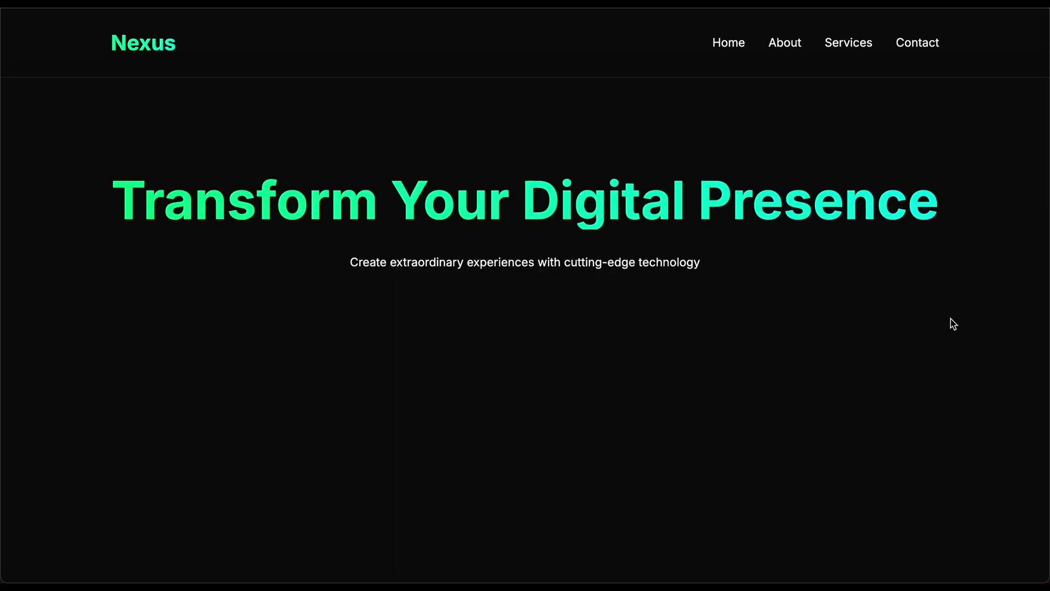
scroll(906, 300, "down", 2)
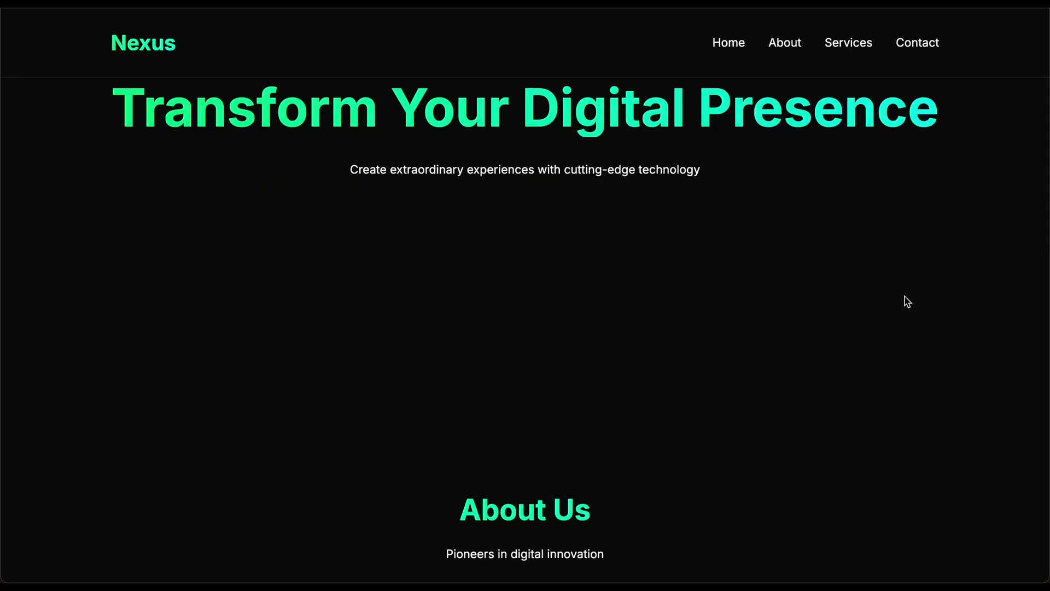
scroll(906, 301, "down", 3)
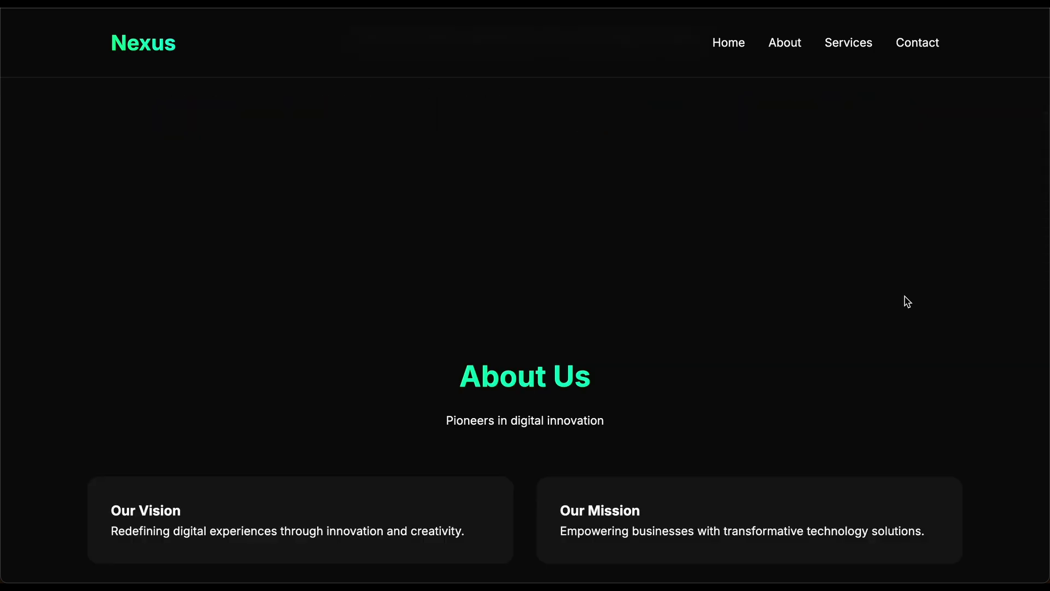
scroll(907, 301, "down", 10)
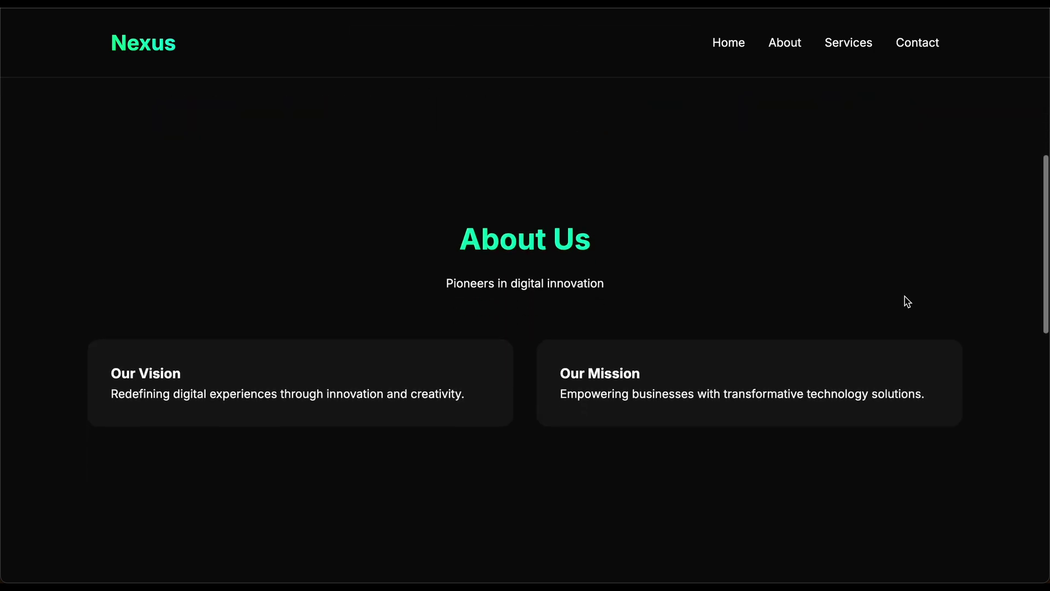
scroll(907, 301, "down", 3)
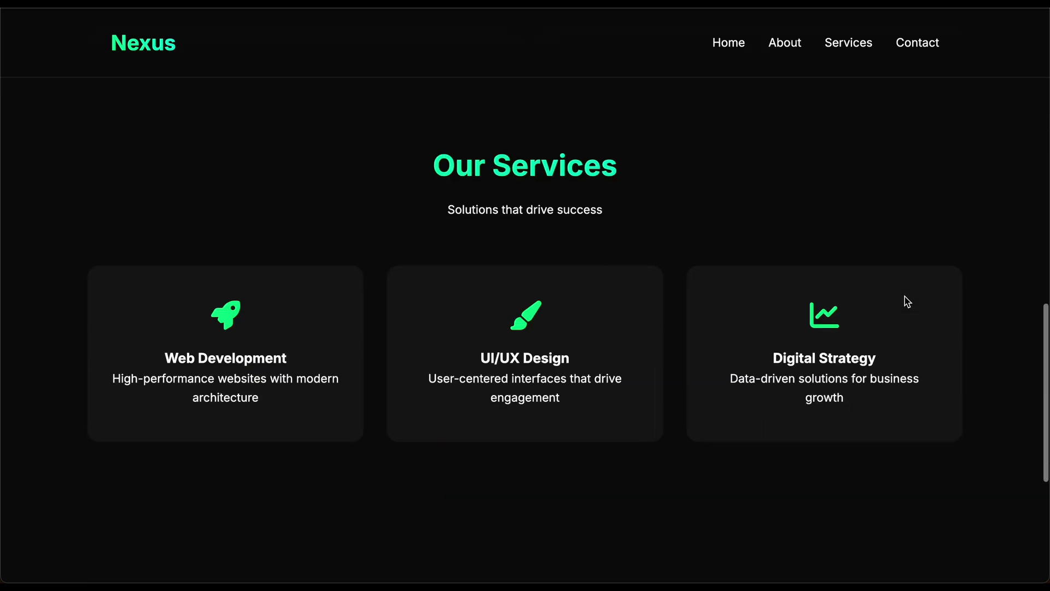
scroll(906, 301, "down", 5)
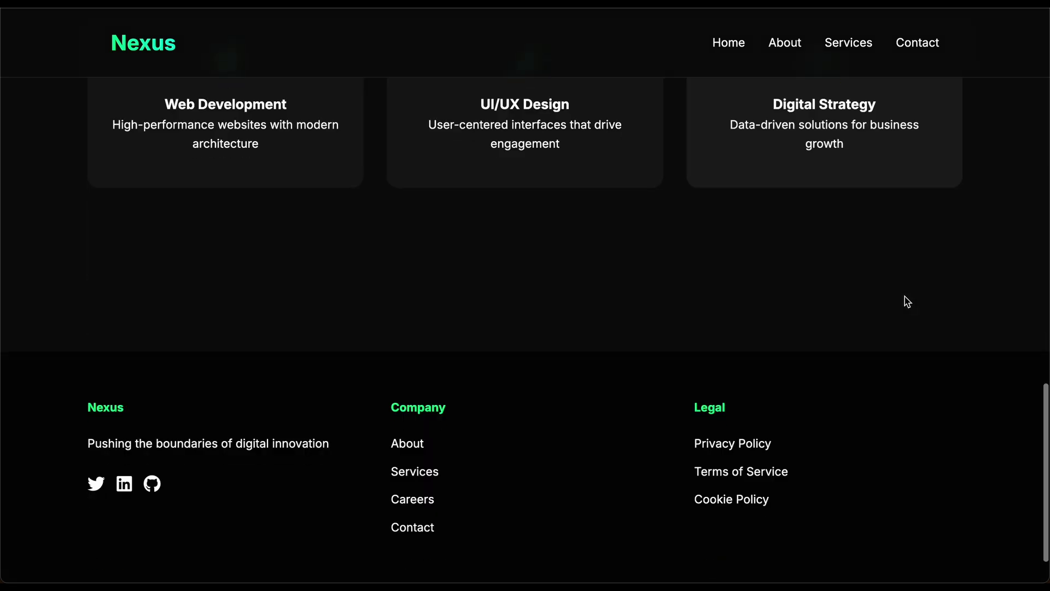
scroll(907, 301, "down", 2)
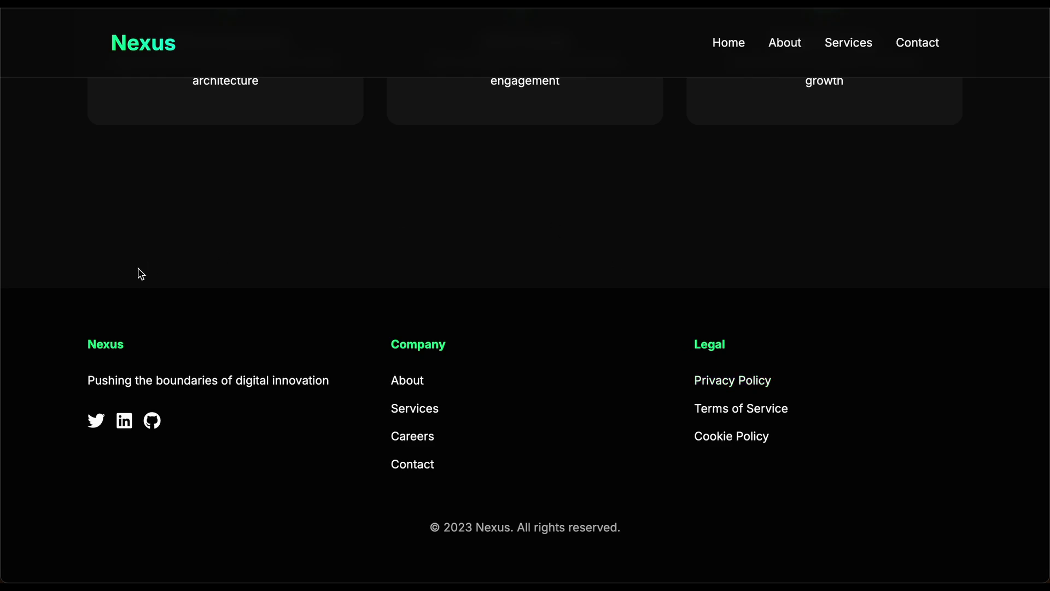
scroll(105, 275, "up", 15)
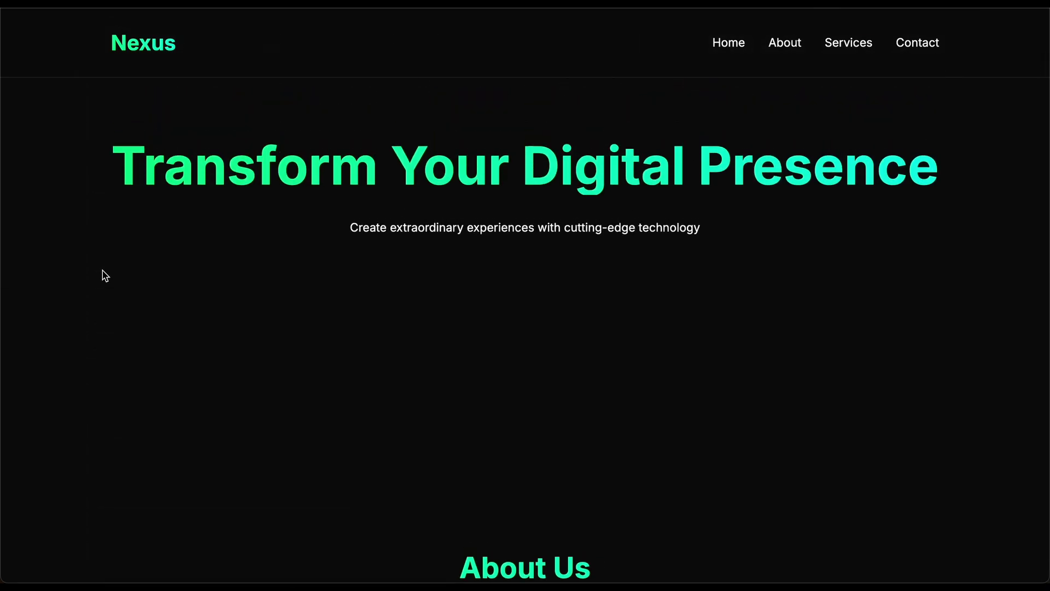
scroll(105, 275, "up", 3)
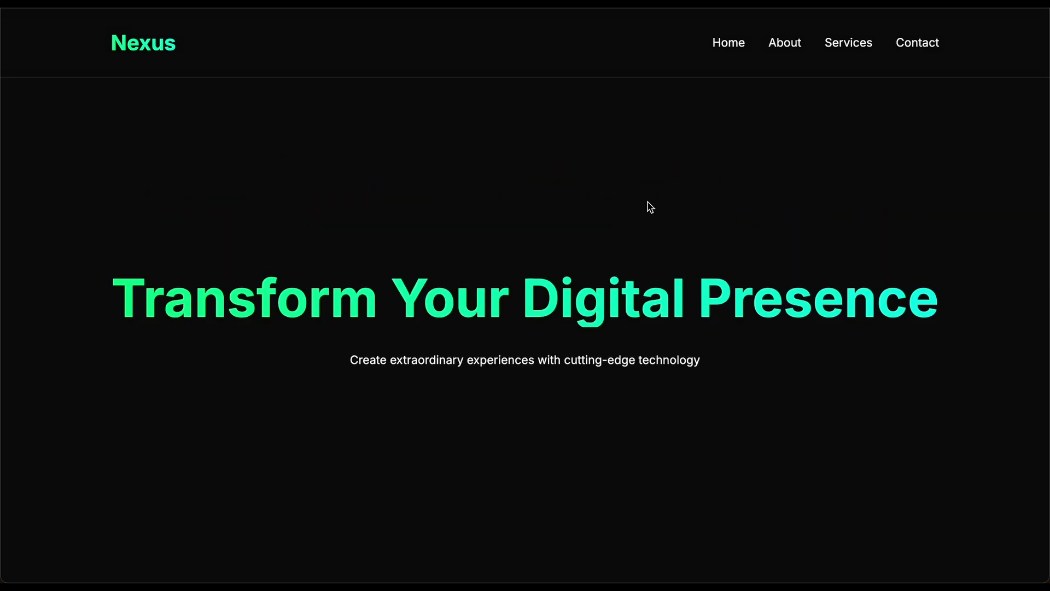
left_click(783, 57)
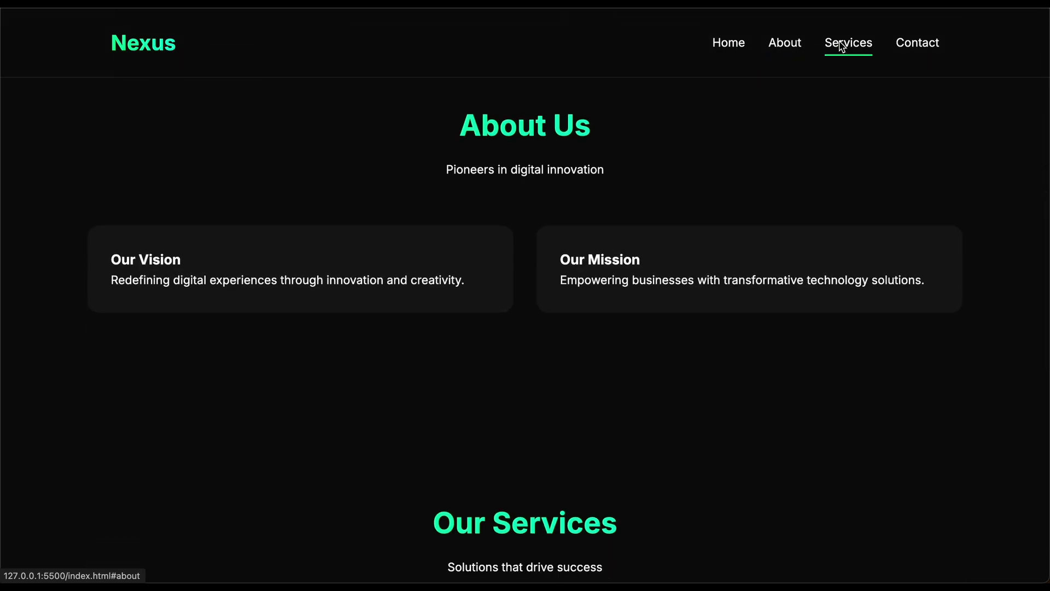
left_click(842, 47)
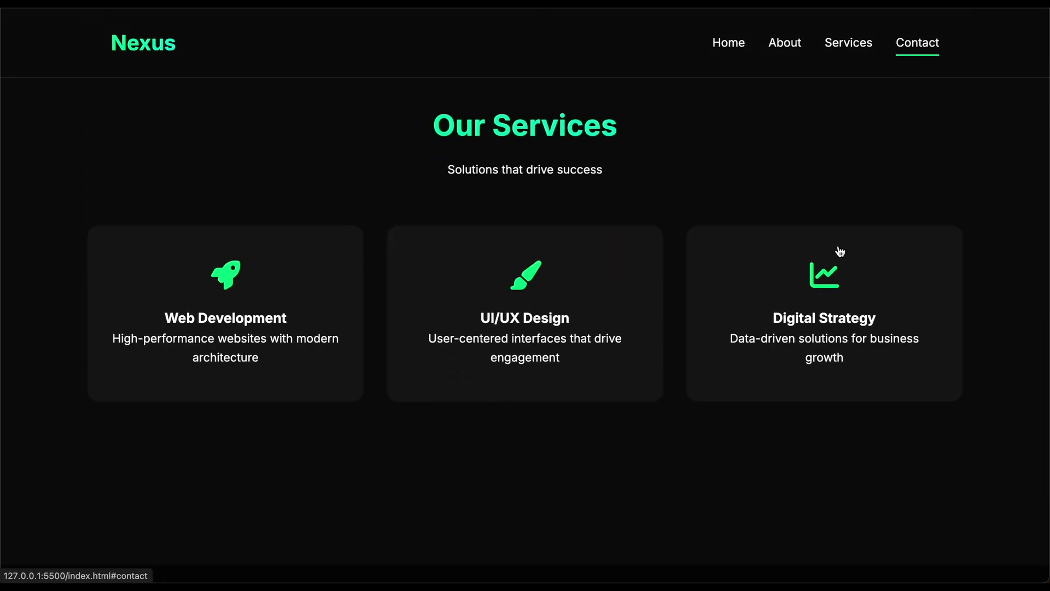
scroll(839, 251, "down", 5)
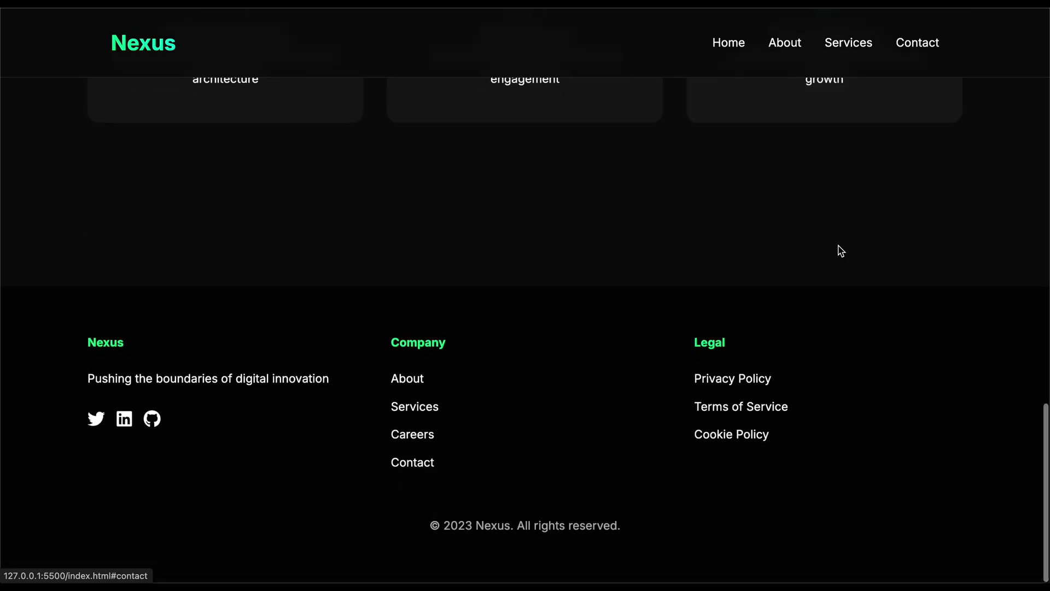
scroll(840, 251, "up", 15)
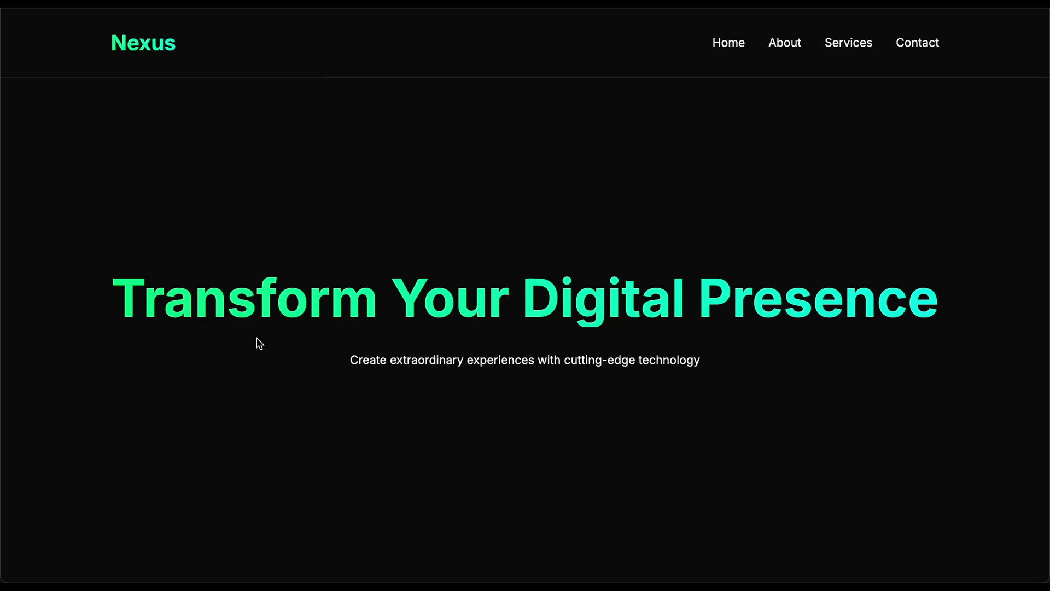
scroll(257, 341, "down", 4)
scroll(258, 340, "down", 4)
scroll(257, 340, "down", 3)
scroll(258, 338, "up", 10)
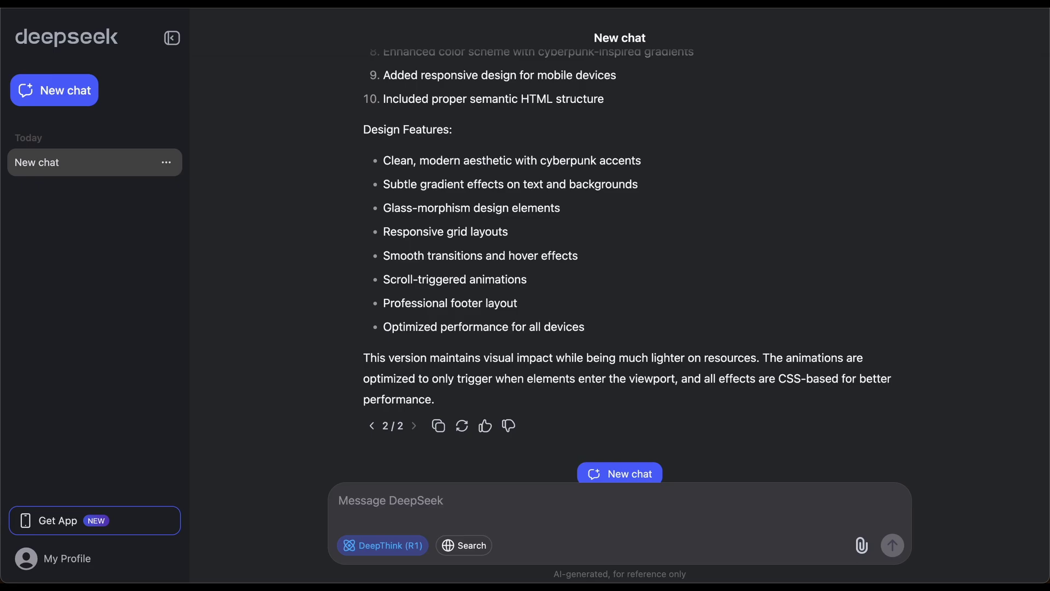
scroll(355, 269, "down", 1)
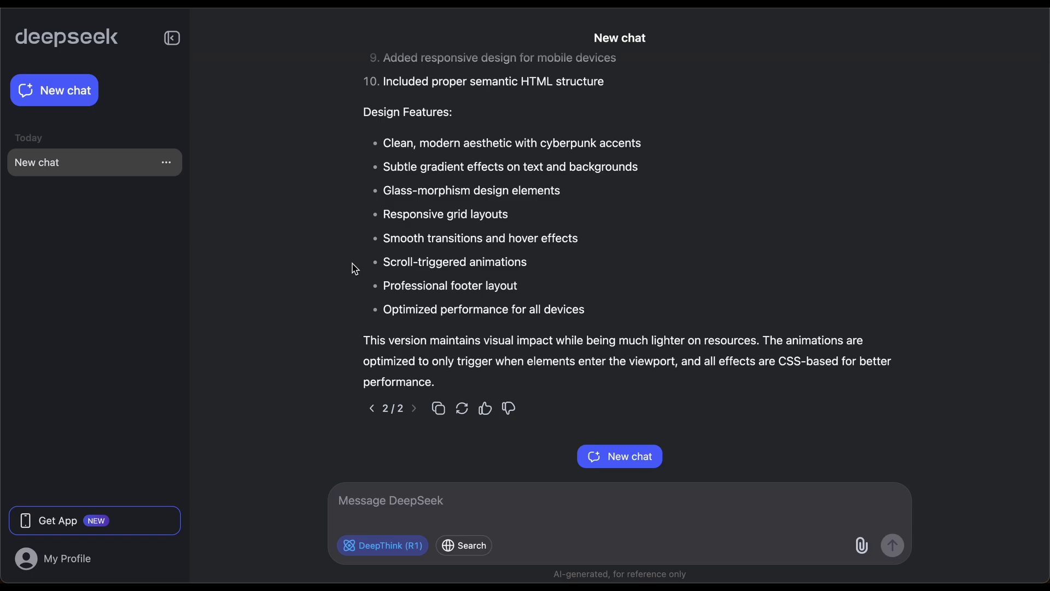
scroll(354, 268, "up", 2)
scroll(276, 245, "up", 2)
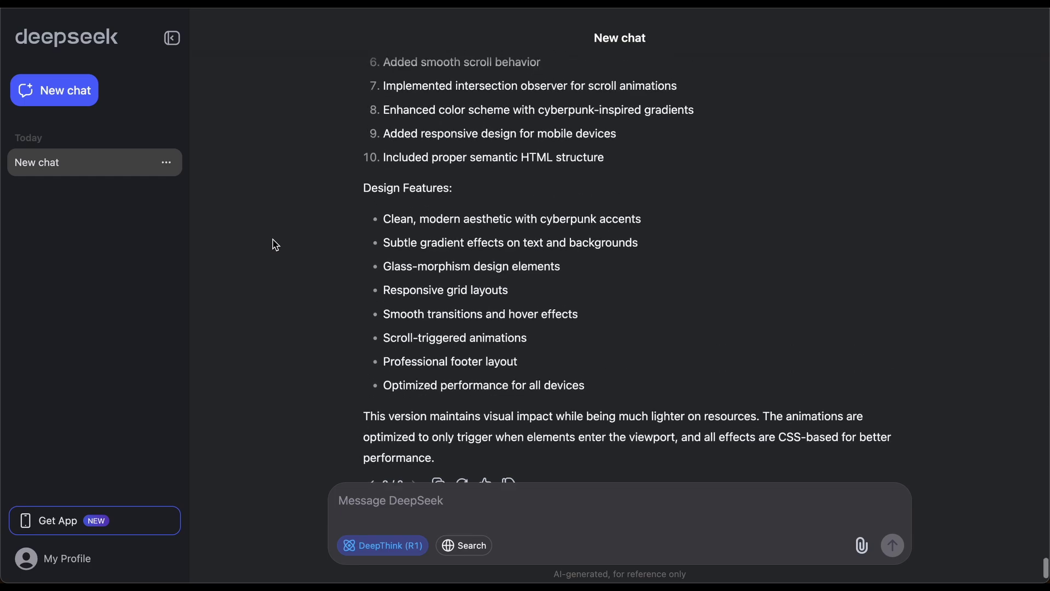
scroll(276, 245, "down", 2)
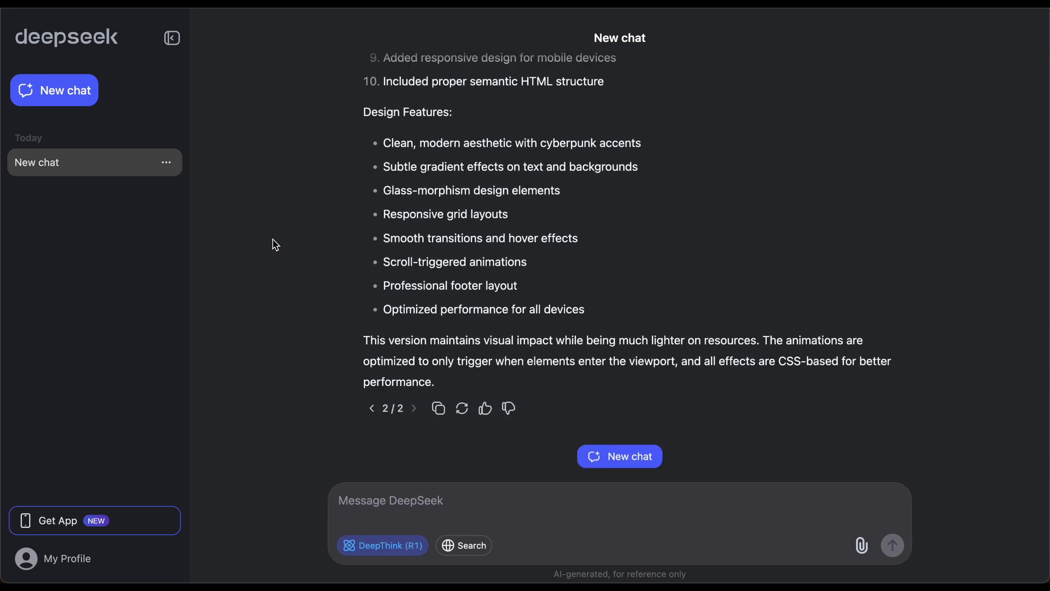